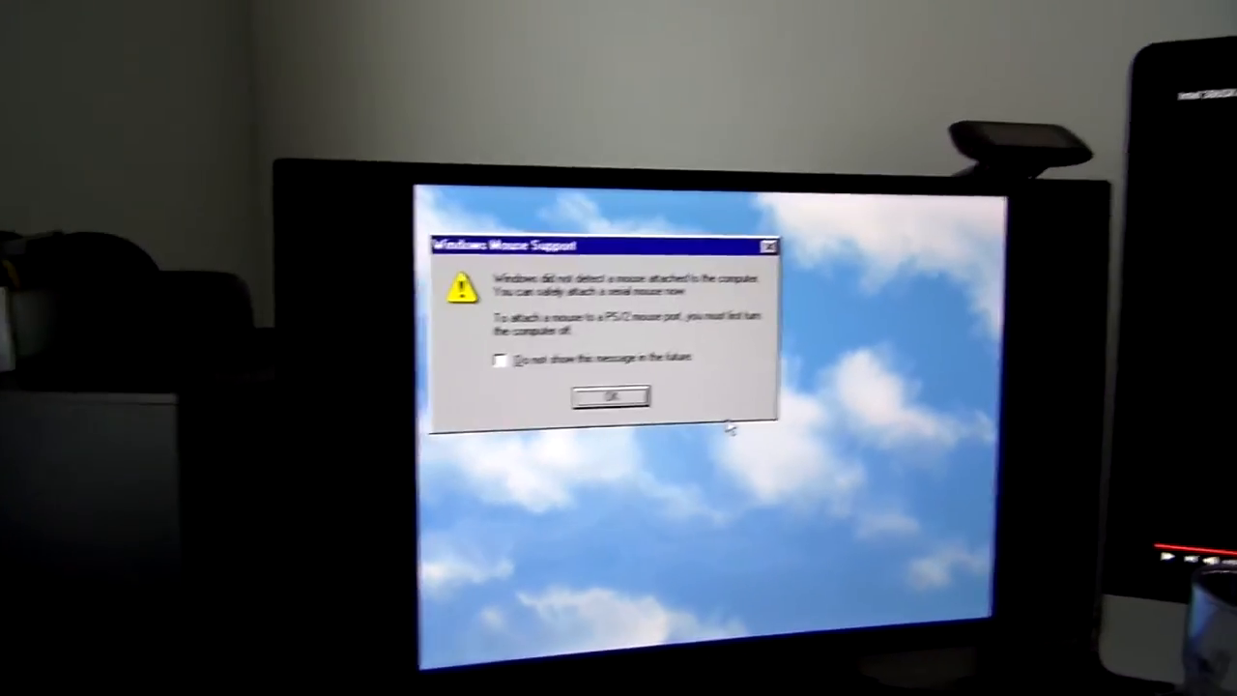
Step: Clear the no-mouse warning and both networking errors, then decline the restart request
key(Return)
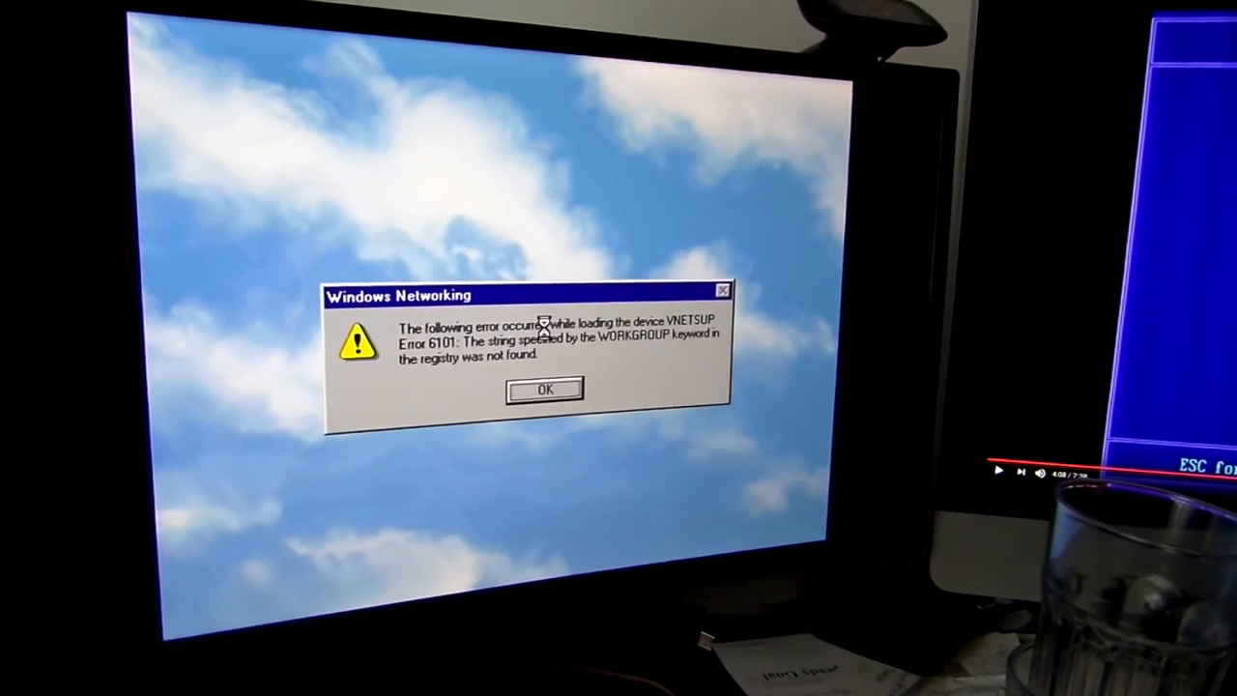
key(Return)
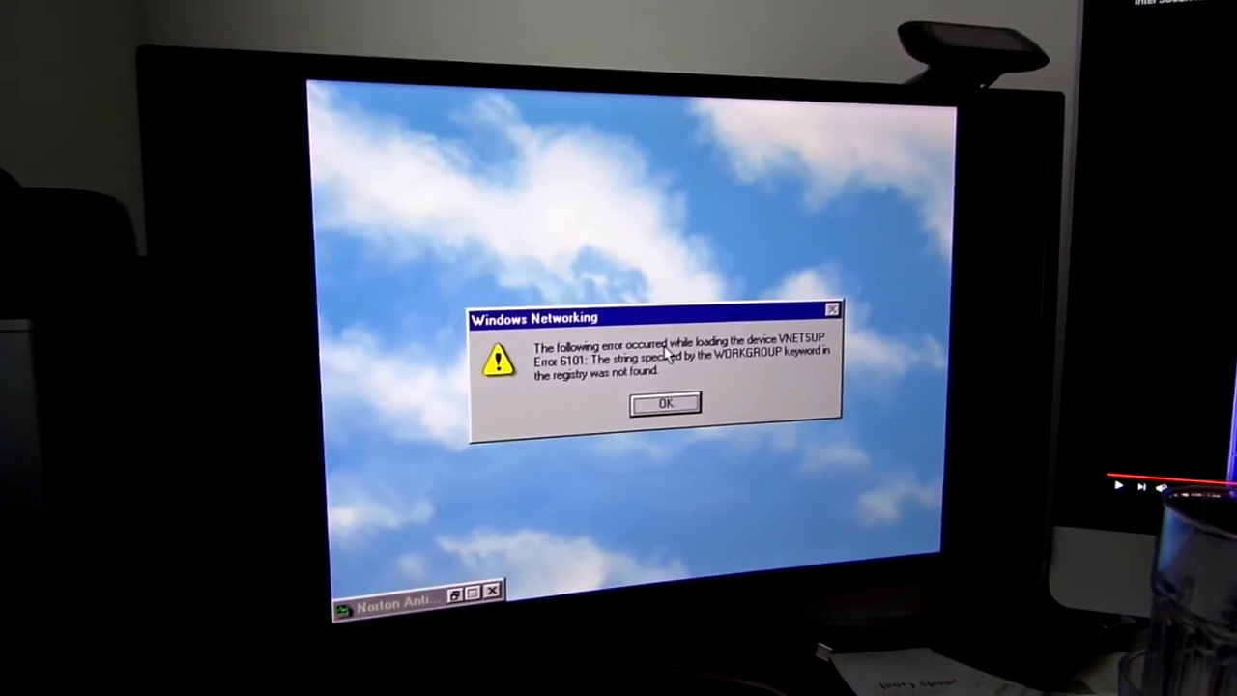
key(Return)
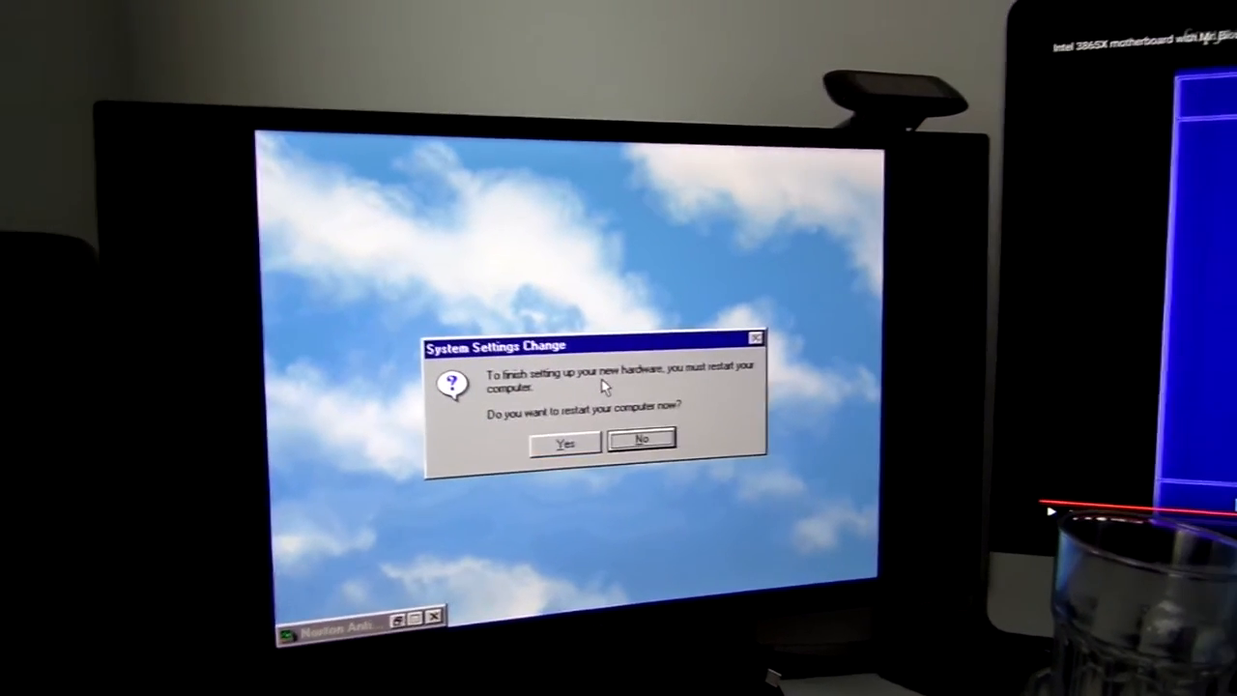
key(n)
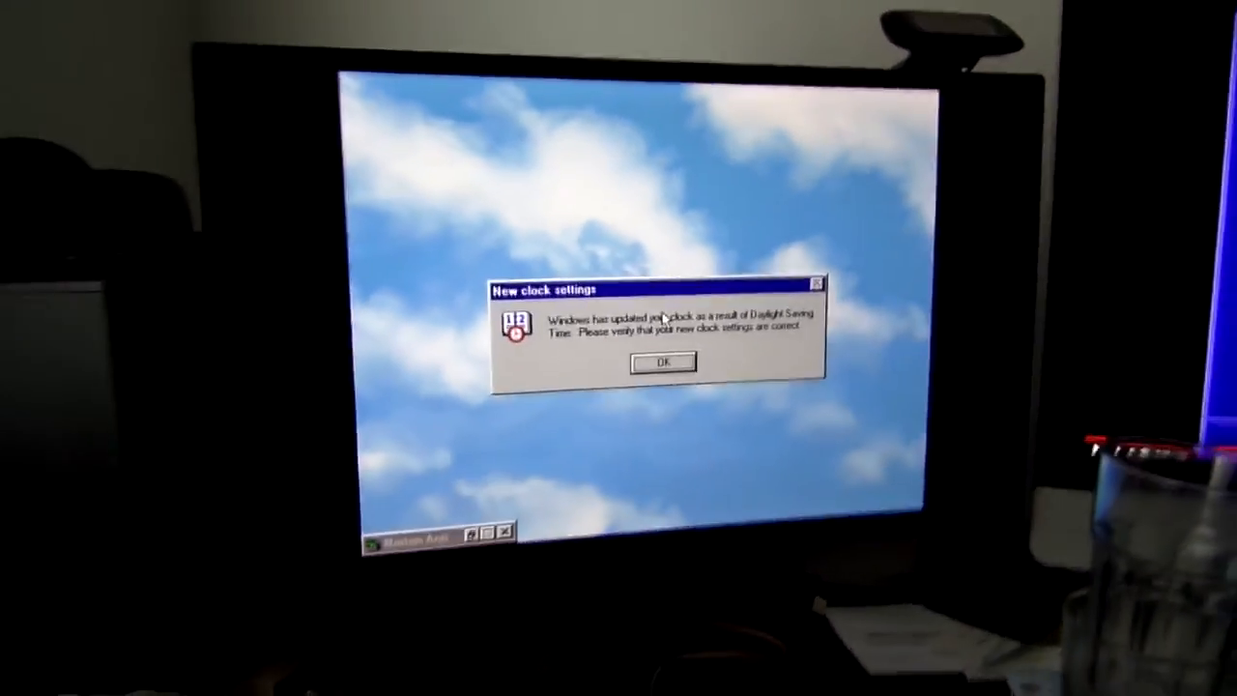
Step: Acknowledge the daylight-saving clock update and close Date/Time Properties to reach the desktop
key(Return)
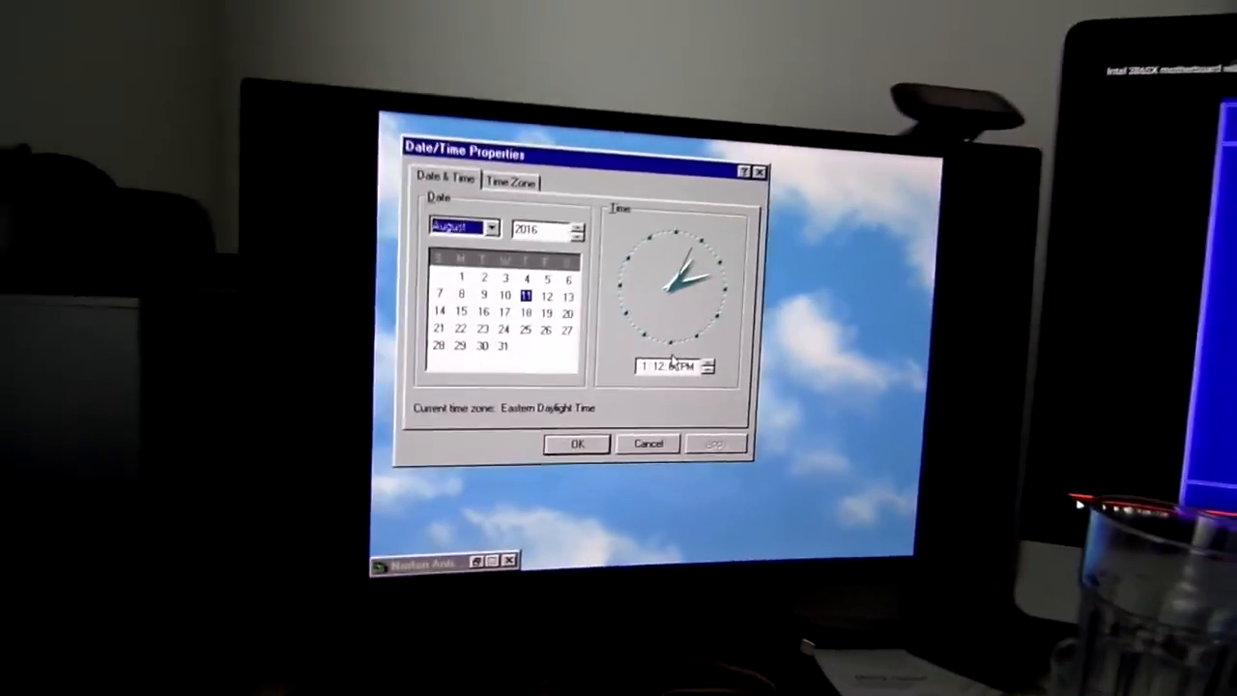
key(Return)
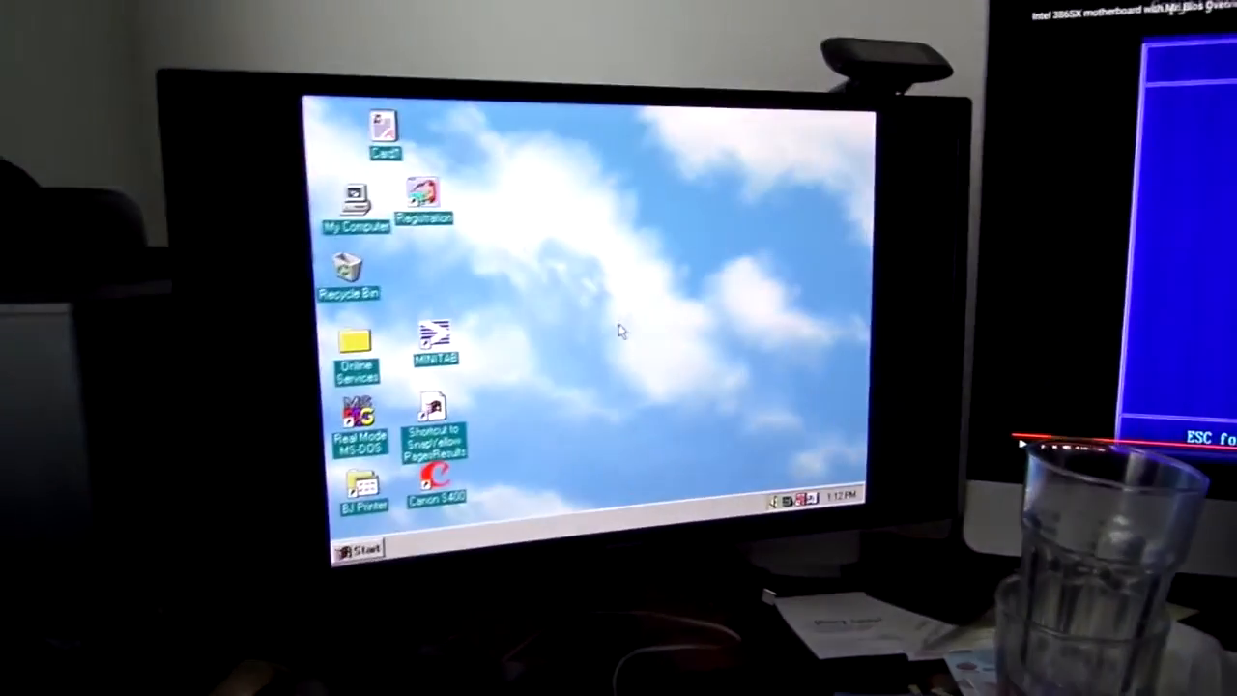
Step: Browse the Start menu's Programs list and look inside the YOU DON'T KNOW JACK! folder
key(super)
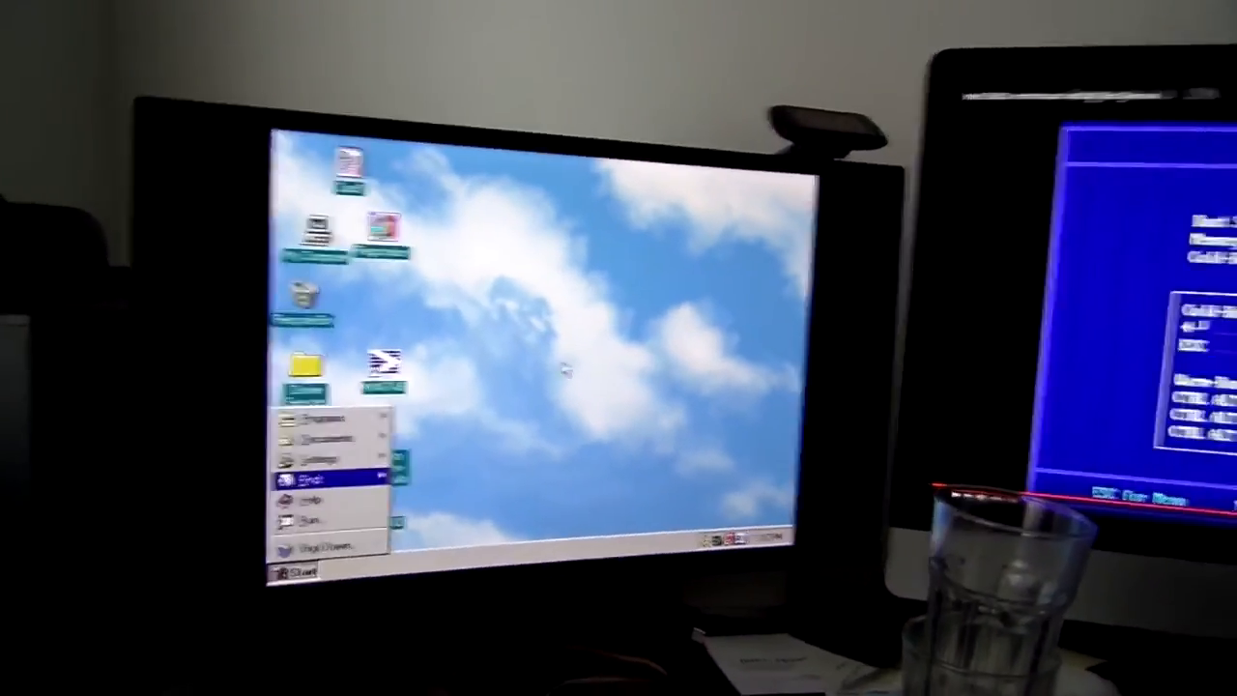
key(Up)
key(Up)
key(Up)
key(Right)
key(Down)
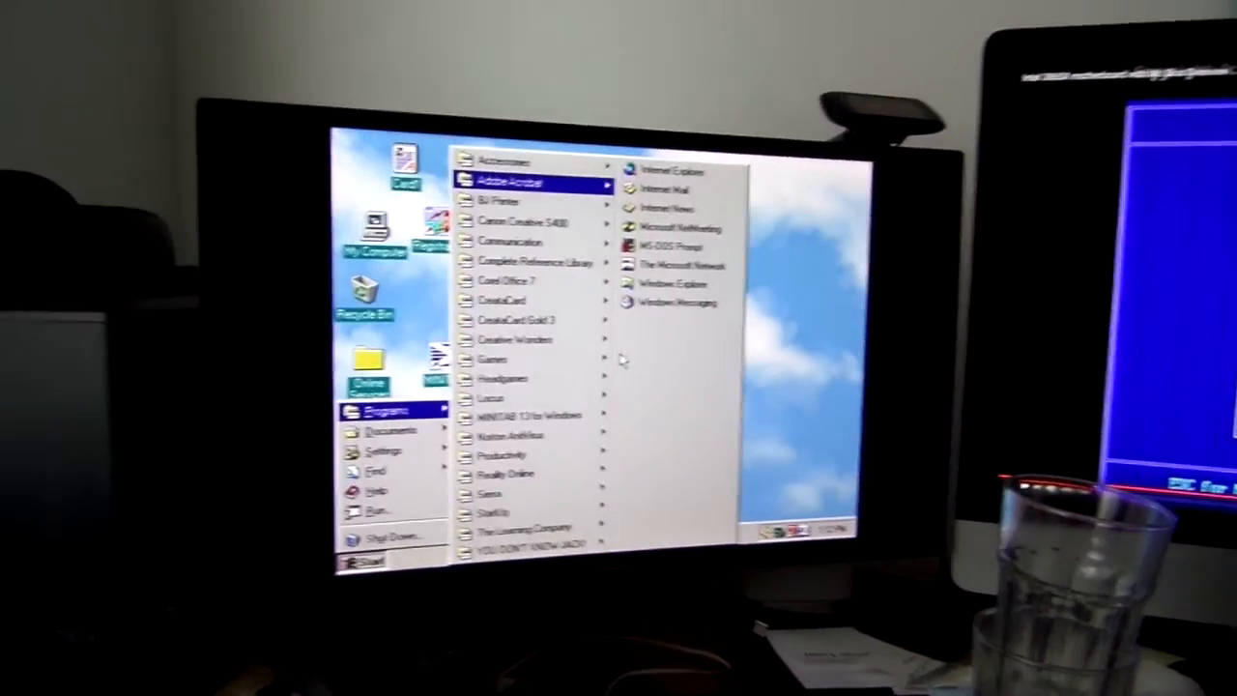
key(Down)
key(Down)
key(Down)
key(Down)
key(Down)
key(Down)
key(Down)
key(Down)
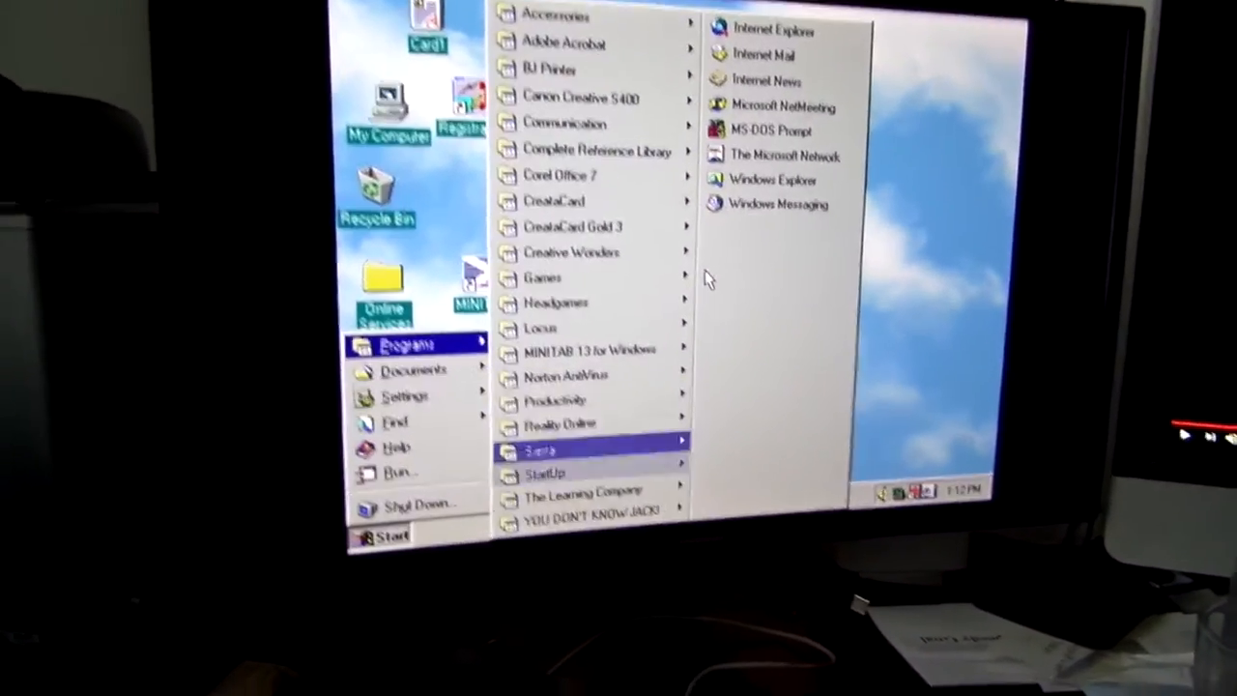
key(Down)
key(Down)
key(Down)
key(Right)
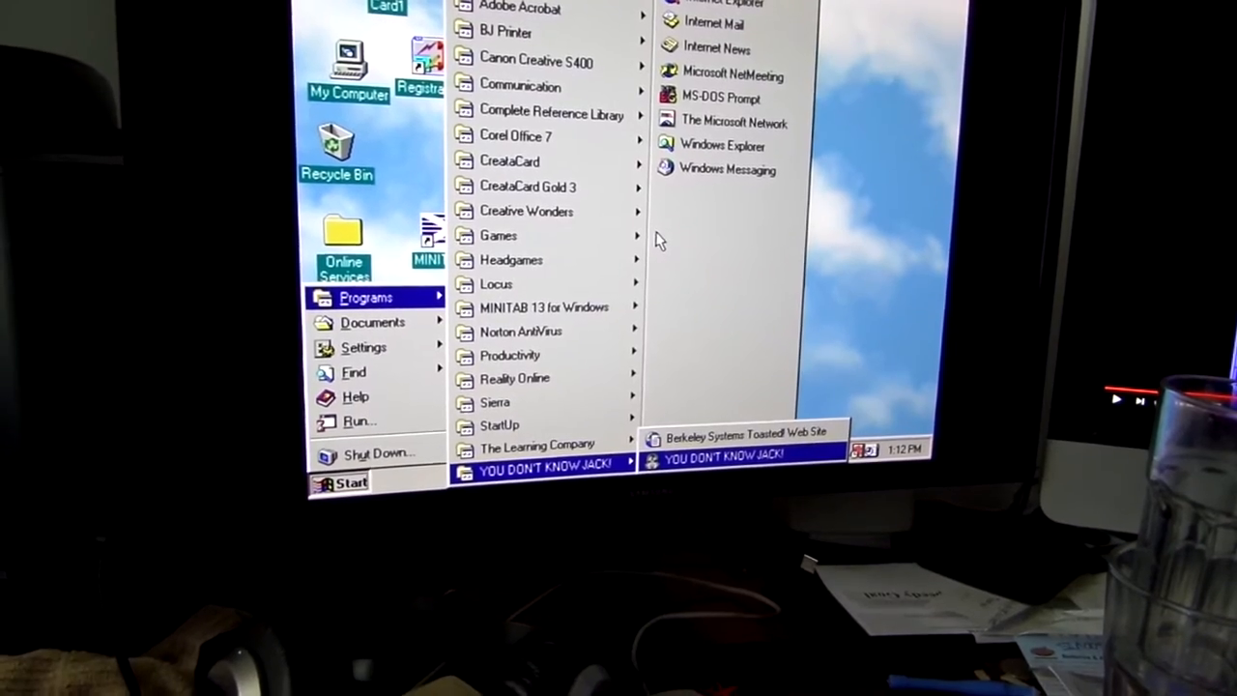
key(Left)
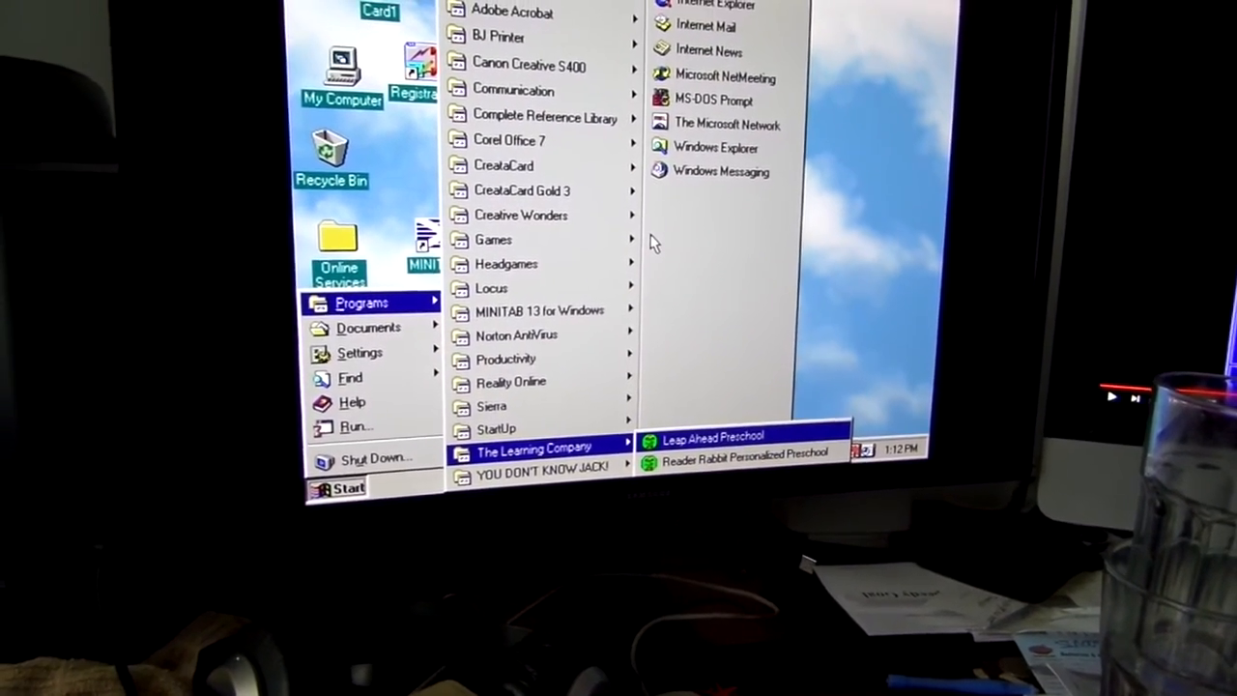
Step: Check the StartUp folder's programs, then browse the Sierra folder and its Reality Online entries
key(Up)
key(Right)
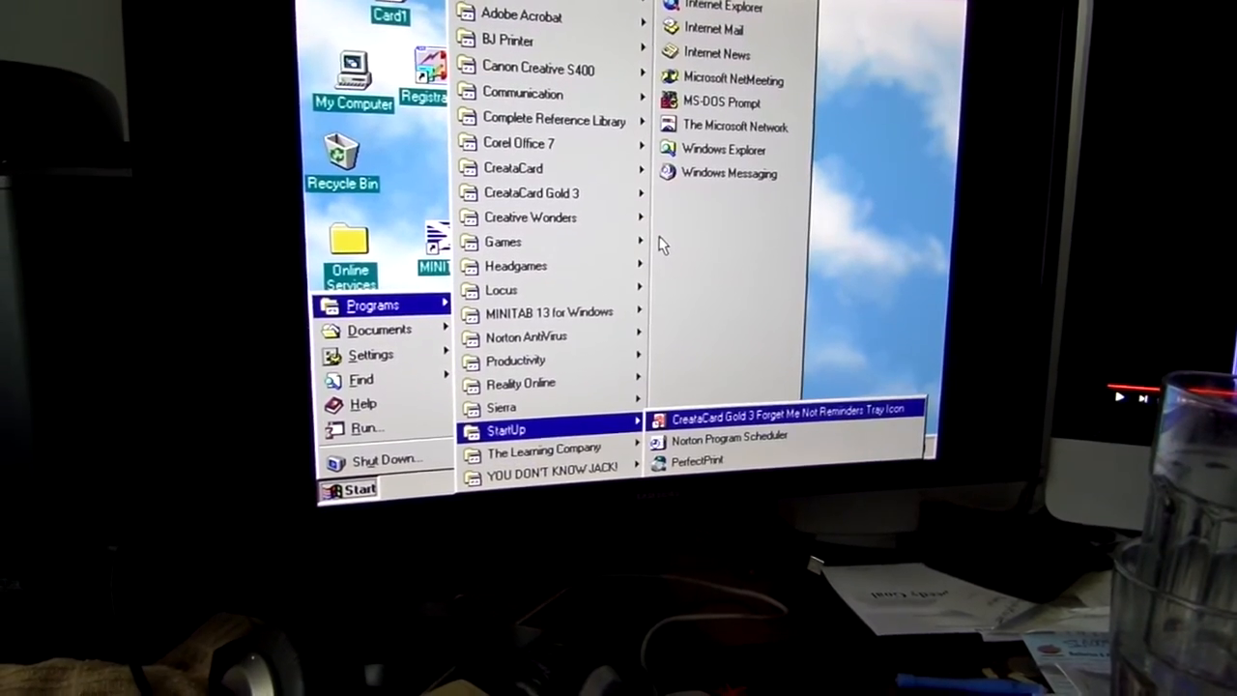
key(Left)
key(Up)
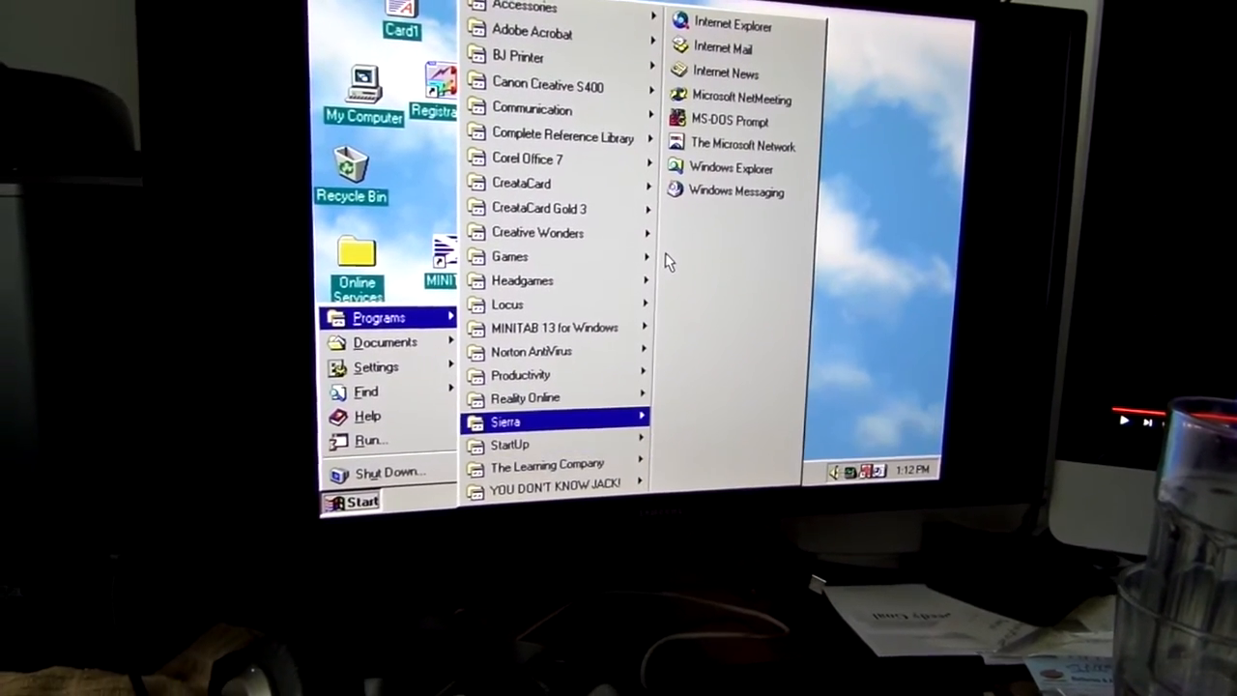
key(Right)
key(Down)
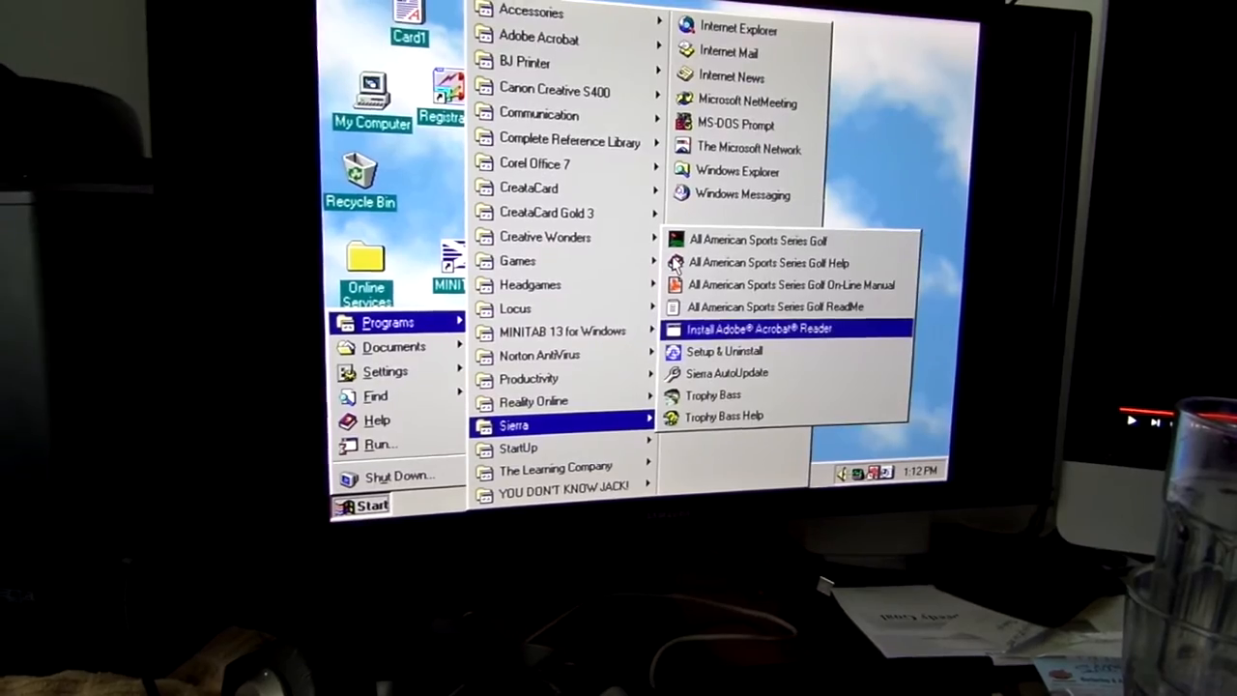
key(Up)
key(Up)
key(Right)
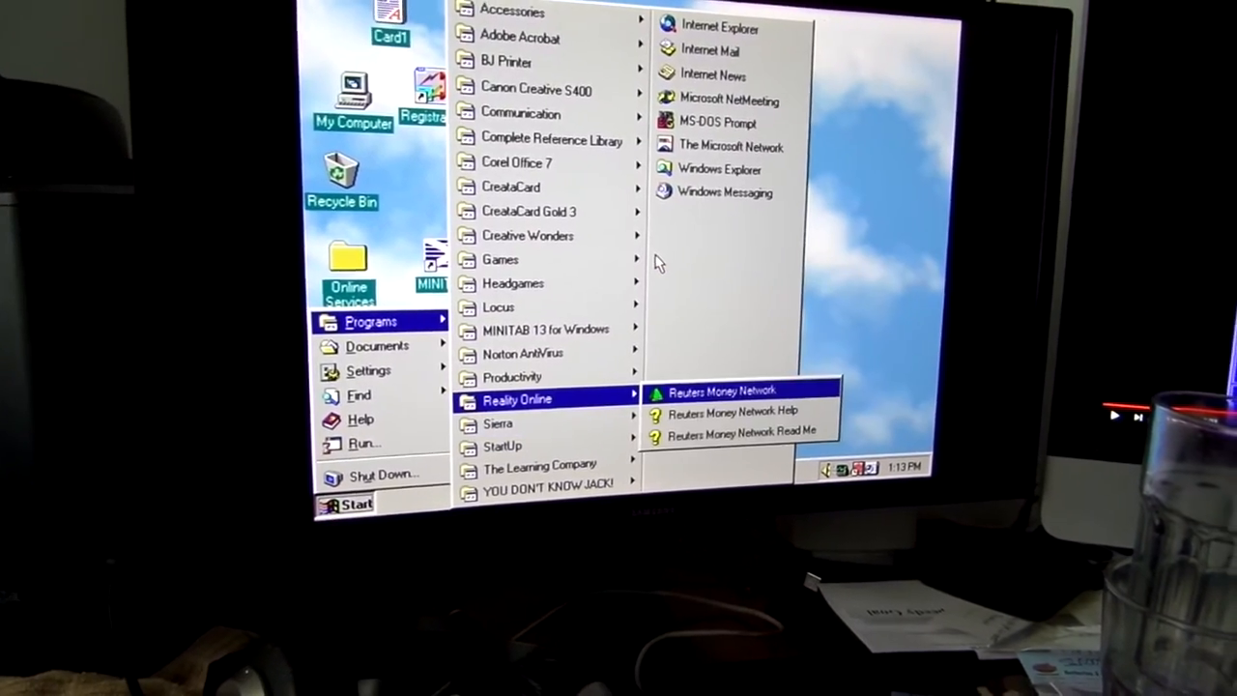
Step: Peek at Quicken in Productivity, then launch Norton AntiVirus from its program folder
key(Up)
key(Right)
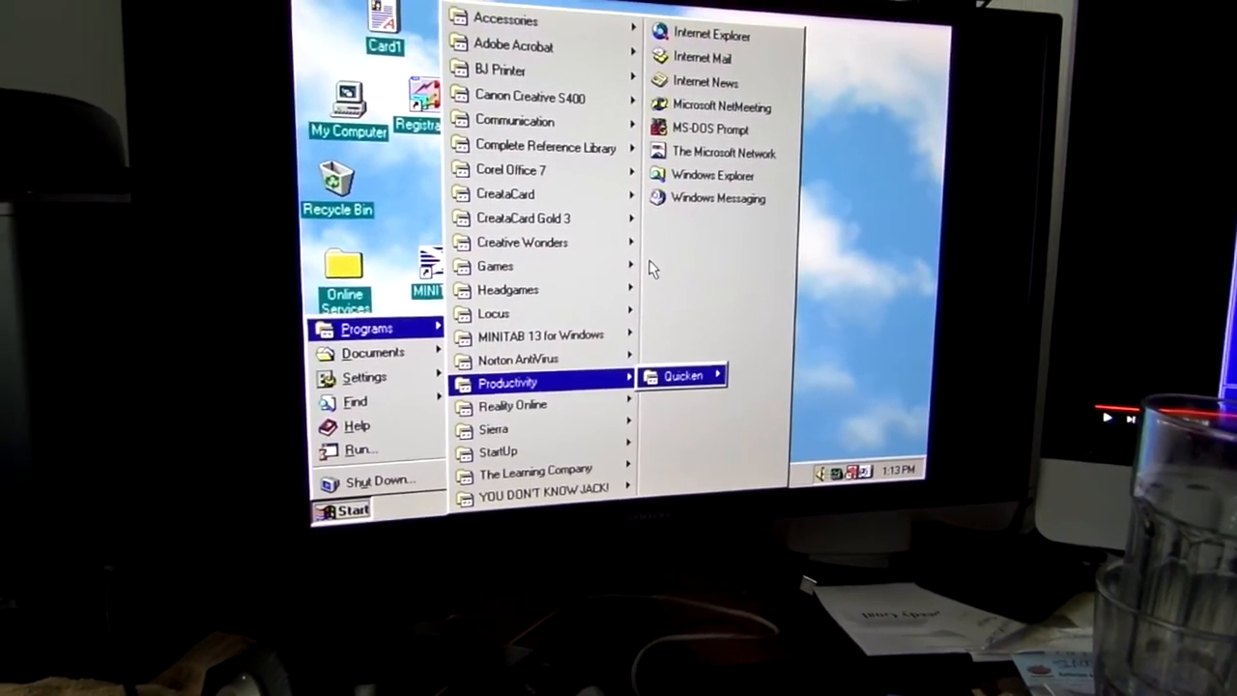
key(Left)
key(Left)
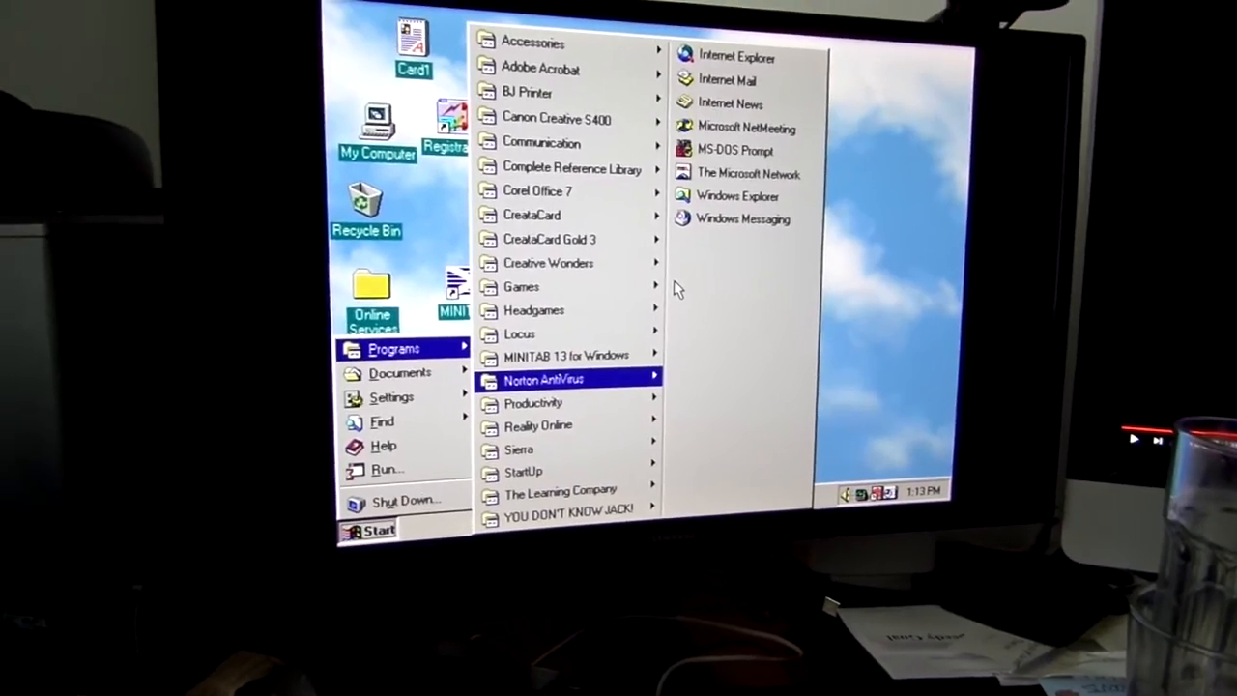
key(Right)
key(Left)
key(Right)
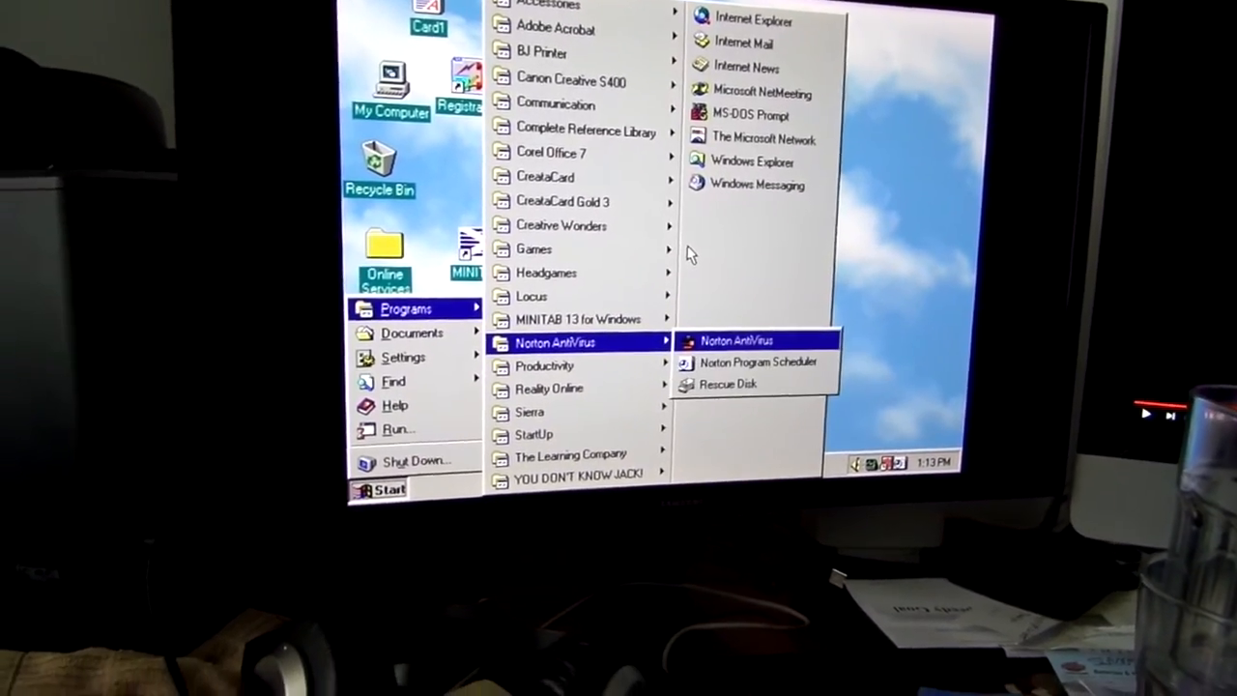
key(Return)
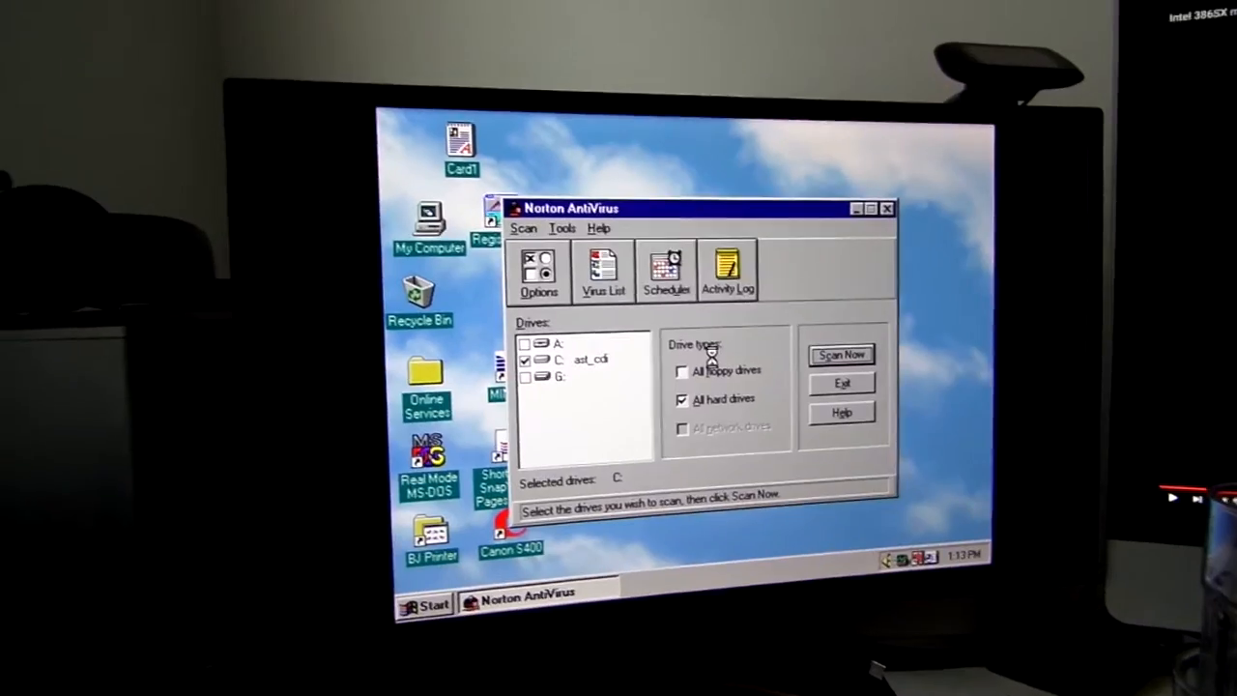
key(alt+h)
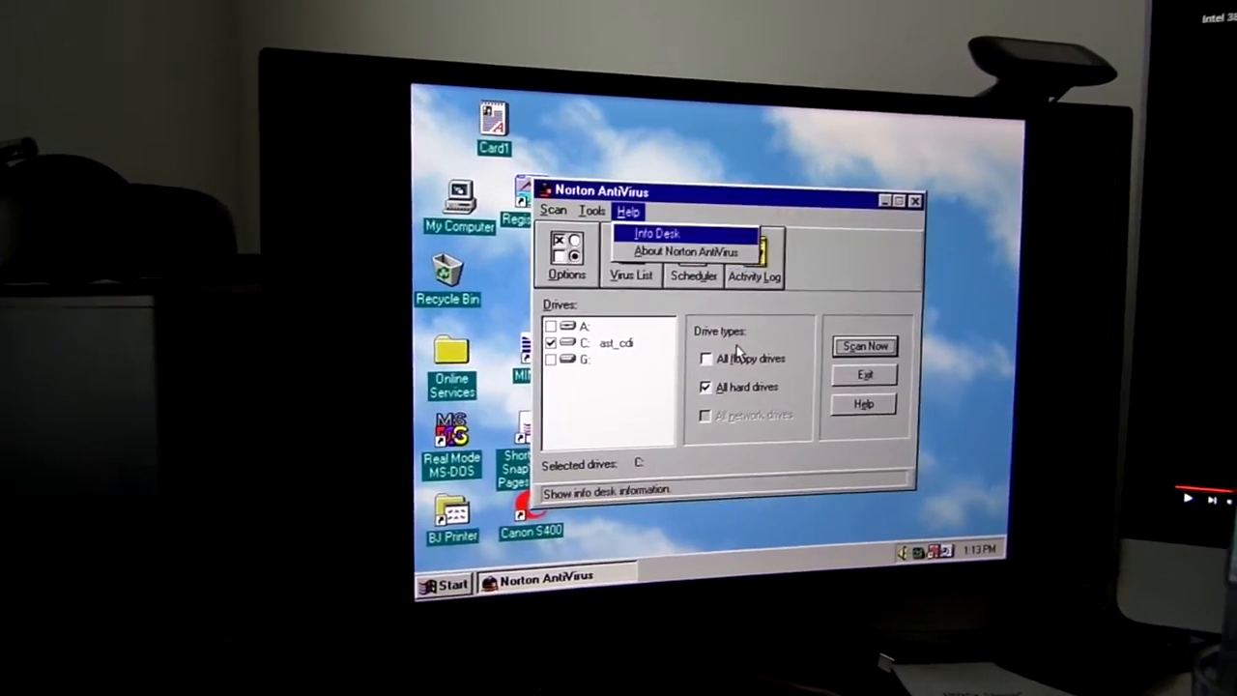
key(Left)
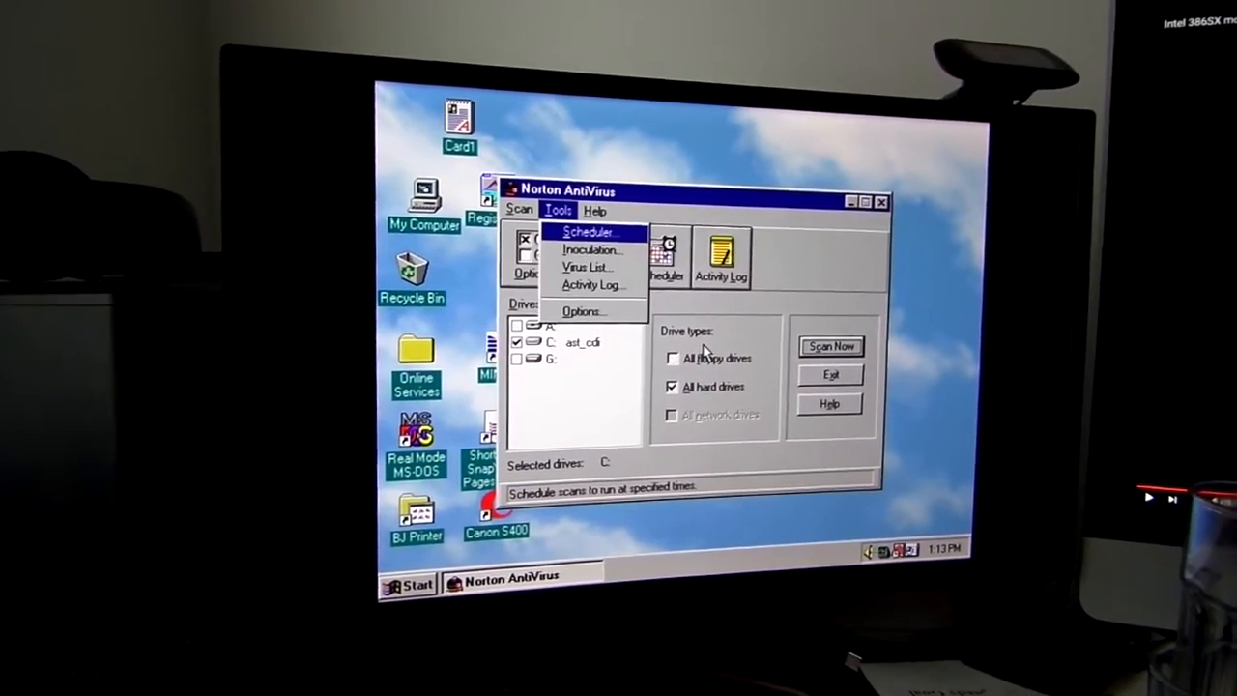
key(Right)
key(Escape)
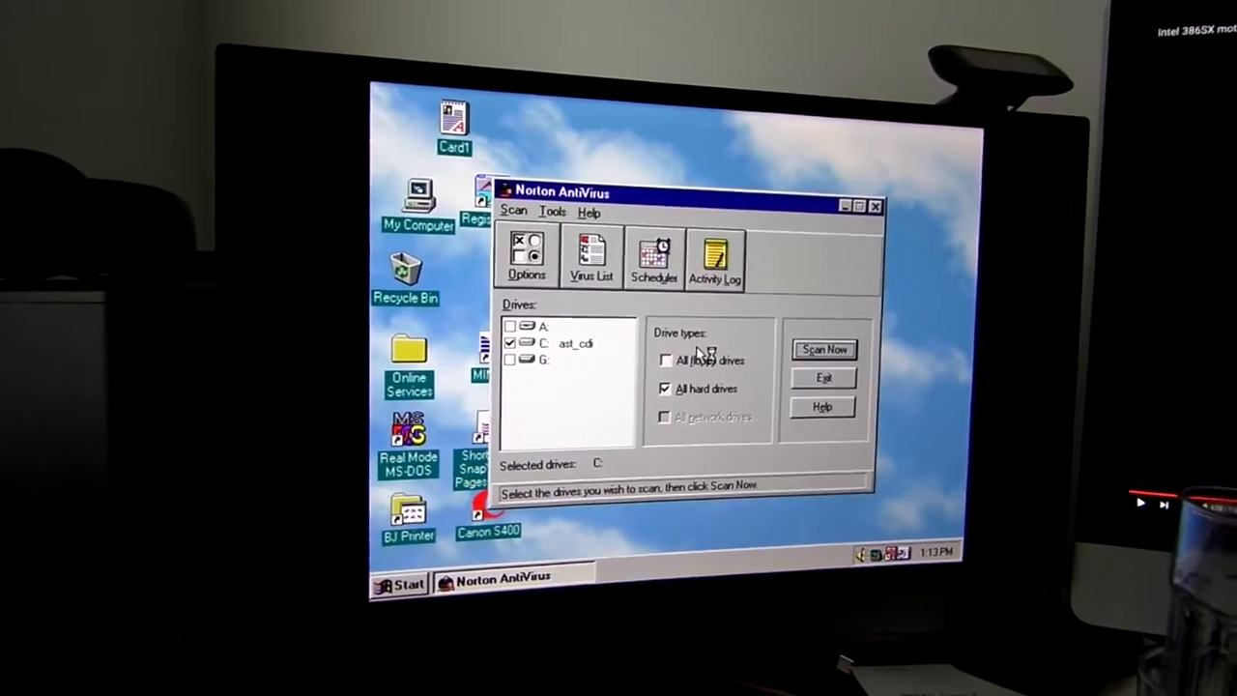
key(F1)
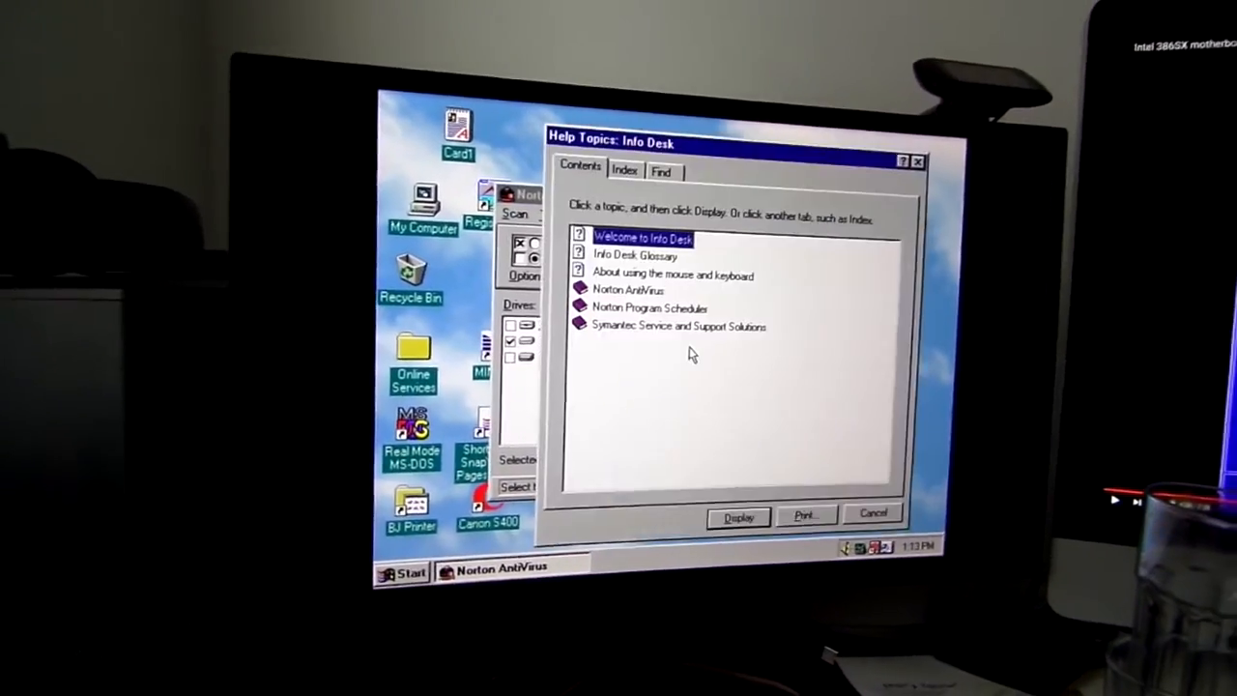
key(Escape)
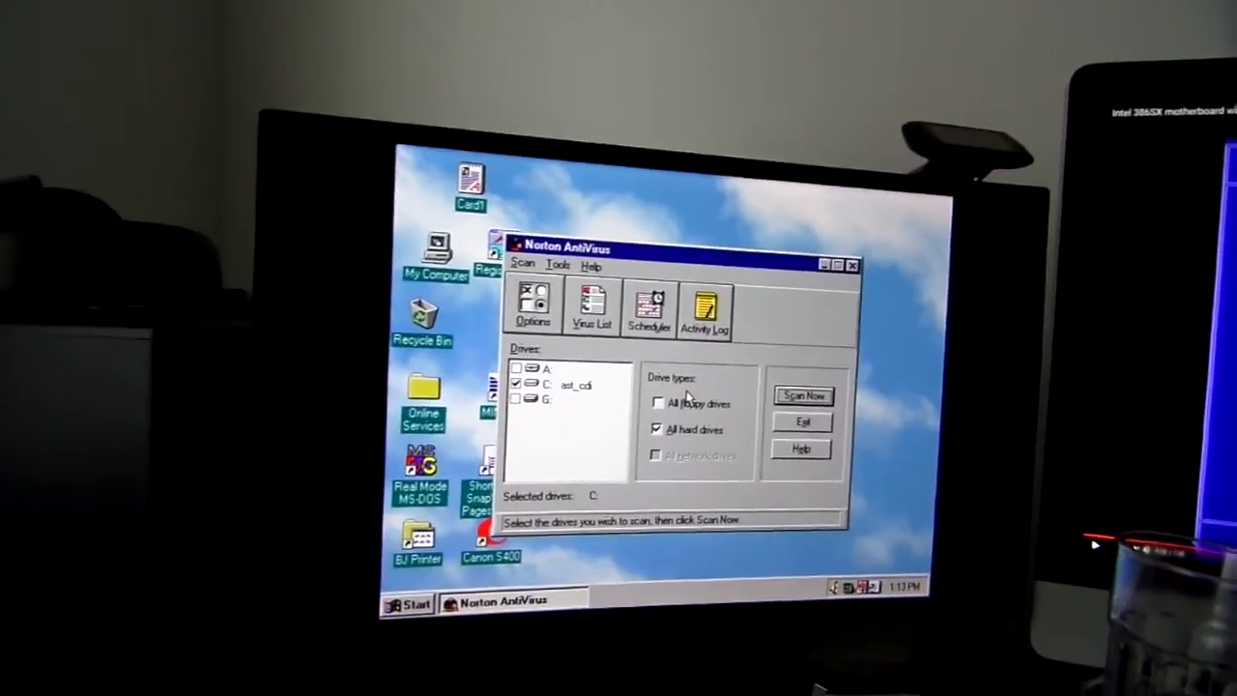
key(alt+h)
key(Down)
key(Return)
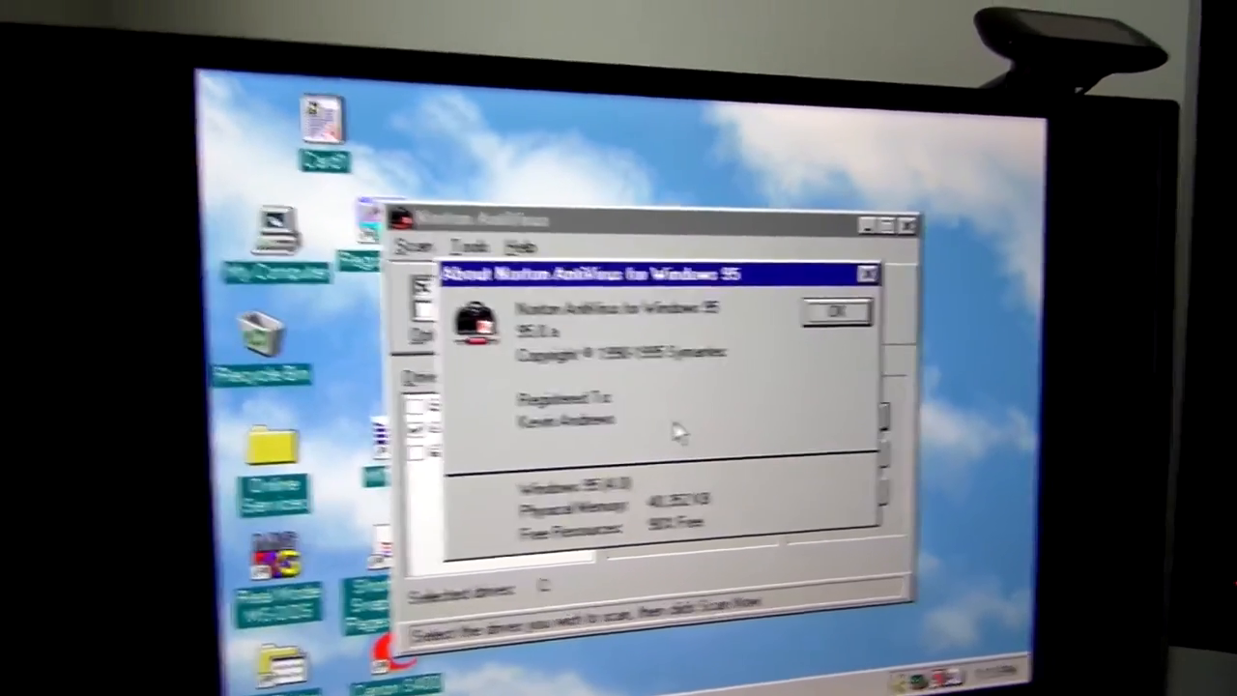
key(Return)
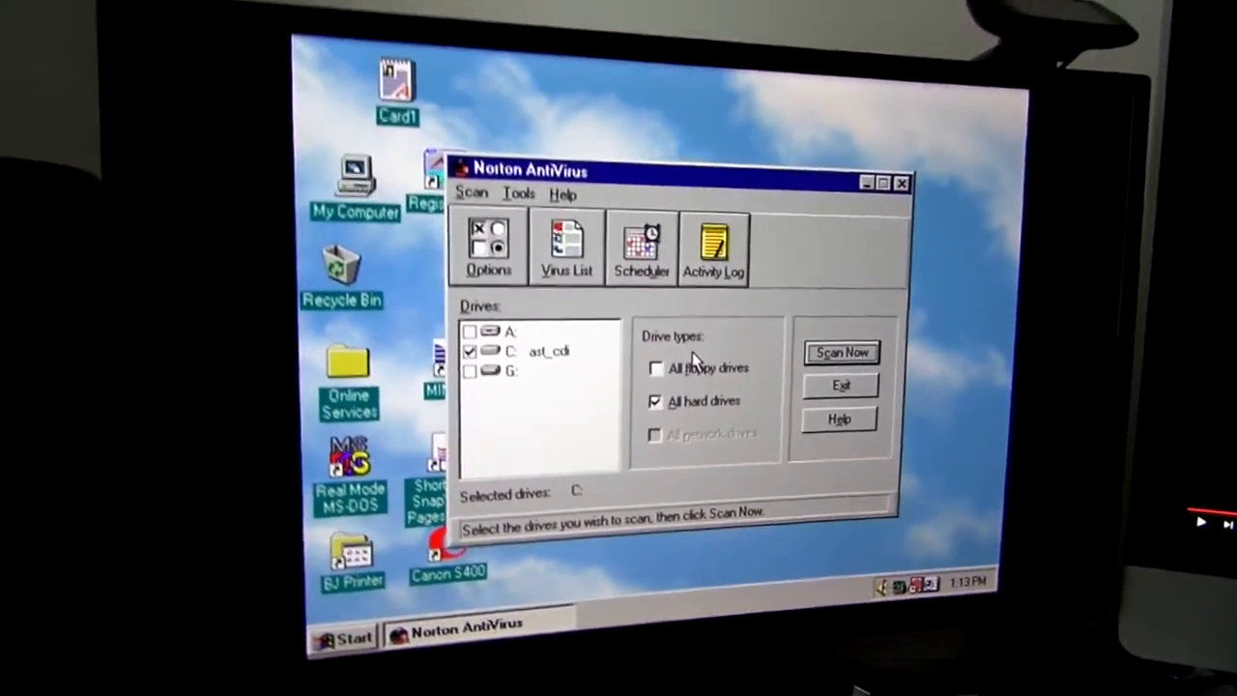
key(ctrl+Escape)
key(Up)
key(Up)
key(Up)
key(Up)
key(Up)
key(Up)
key(Up)
key(Right)
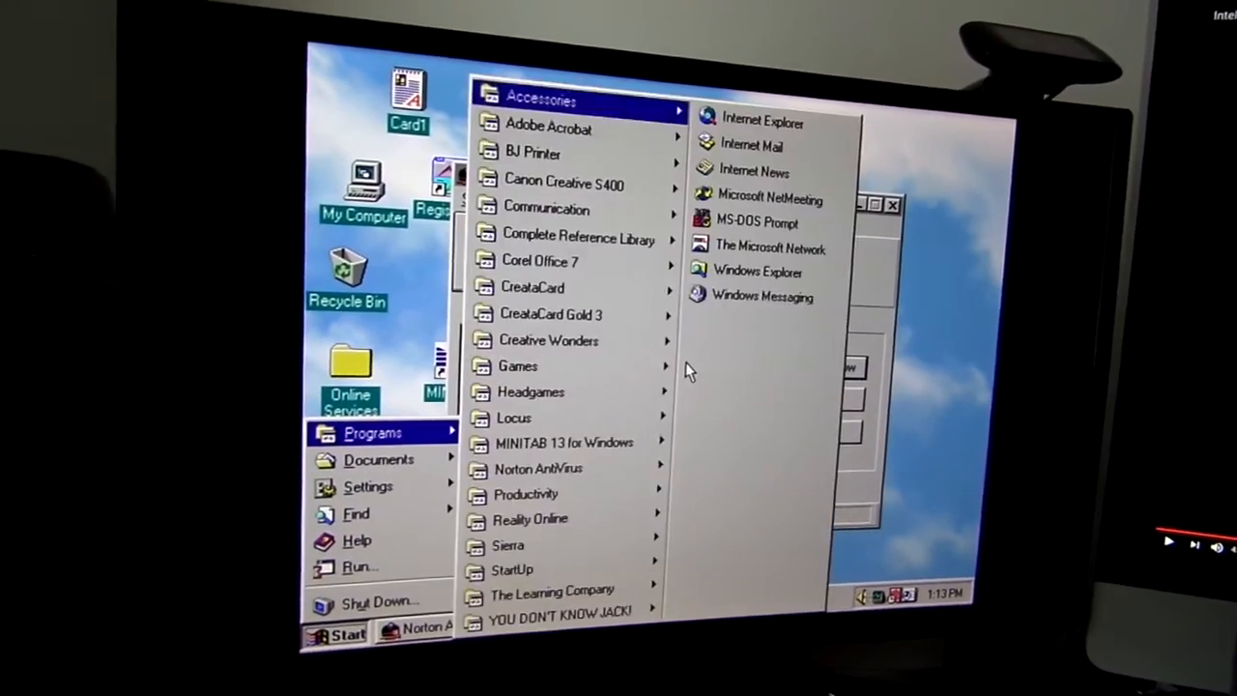
key(Right)
key(Up)
key(Left)
key(Down)
key(Down)
key(Down)
key(Up)
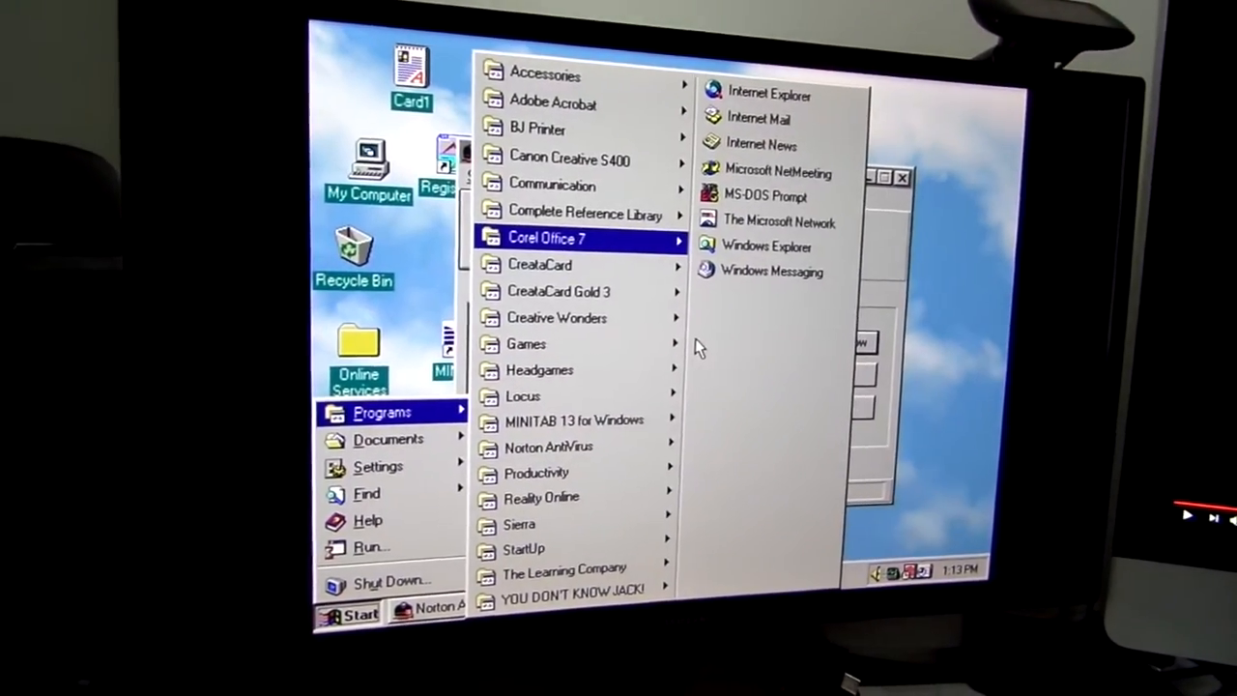
key(Down)
key(Down)
key(Right)
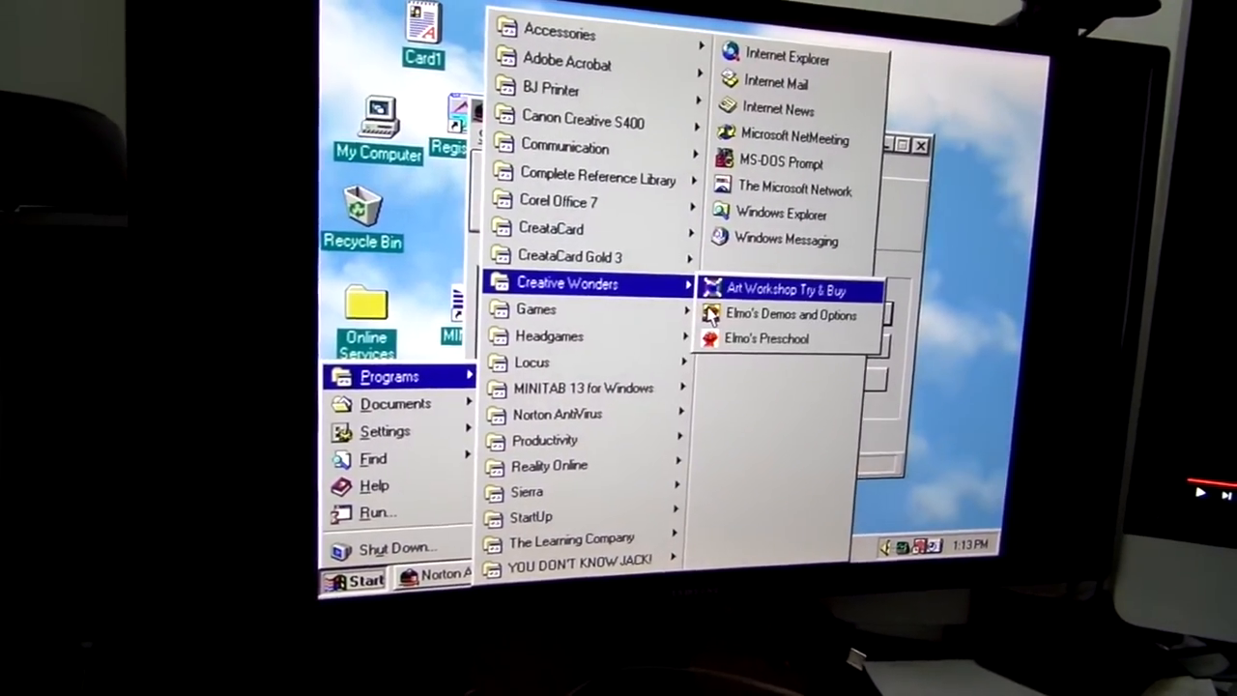
key(Down)
key(Down)
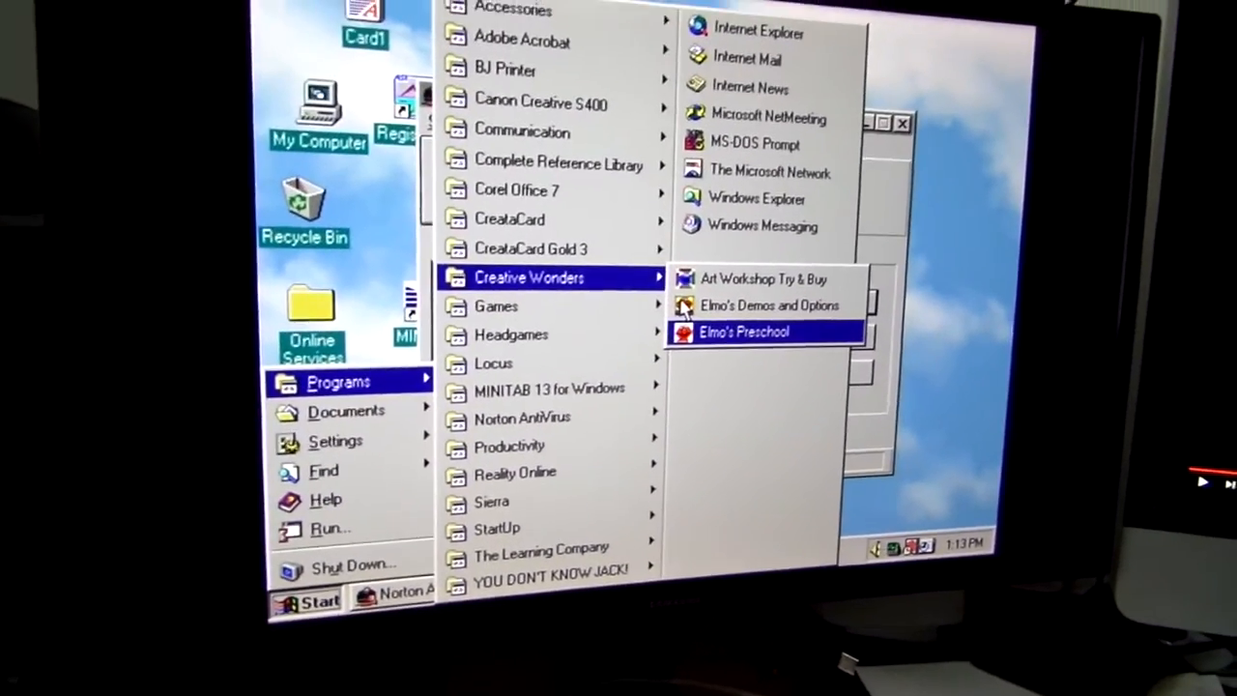
key(Return)
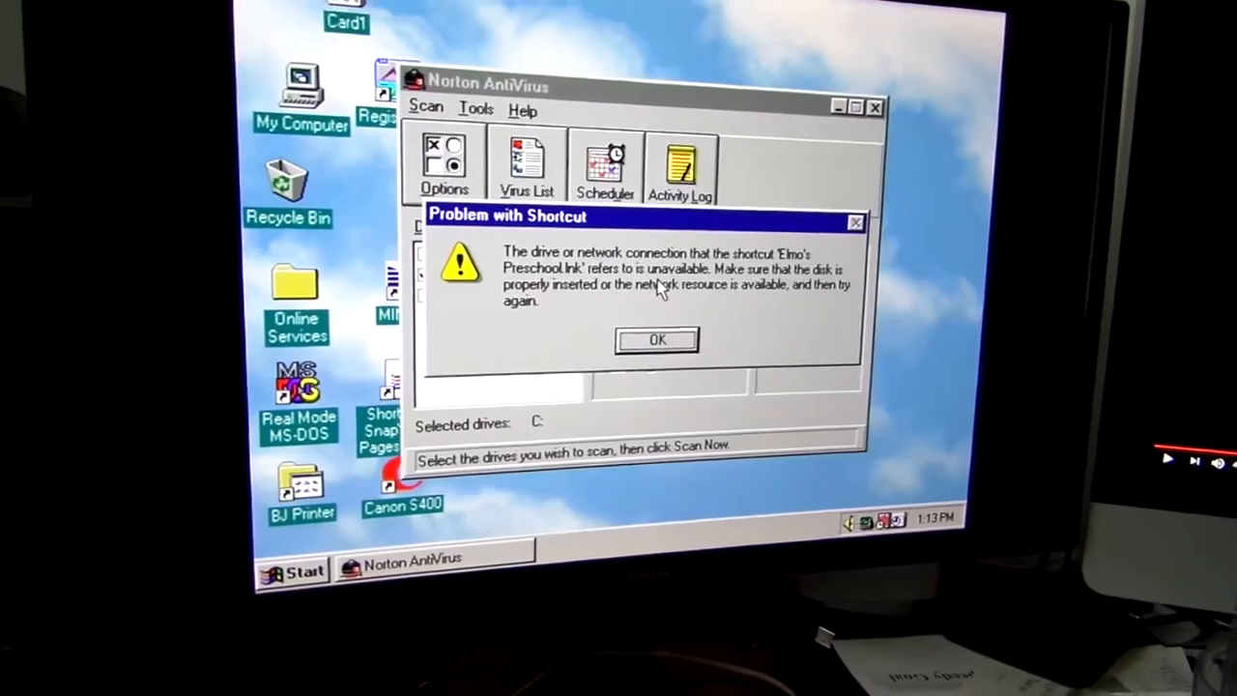
key(Return)
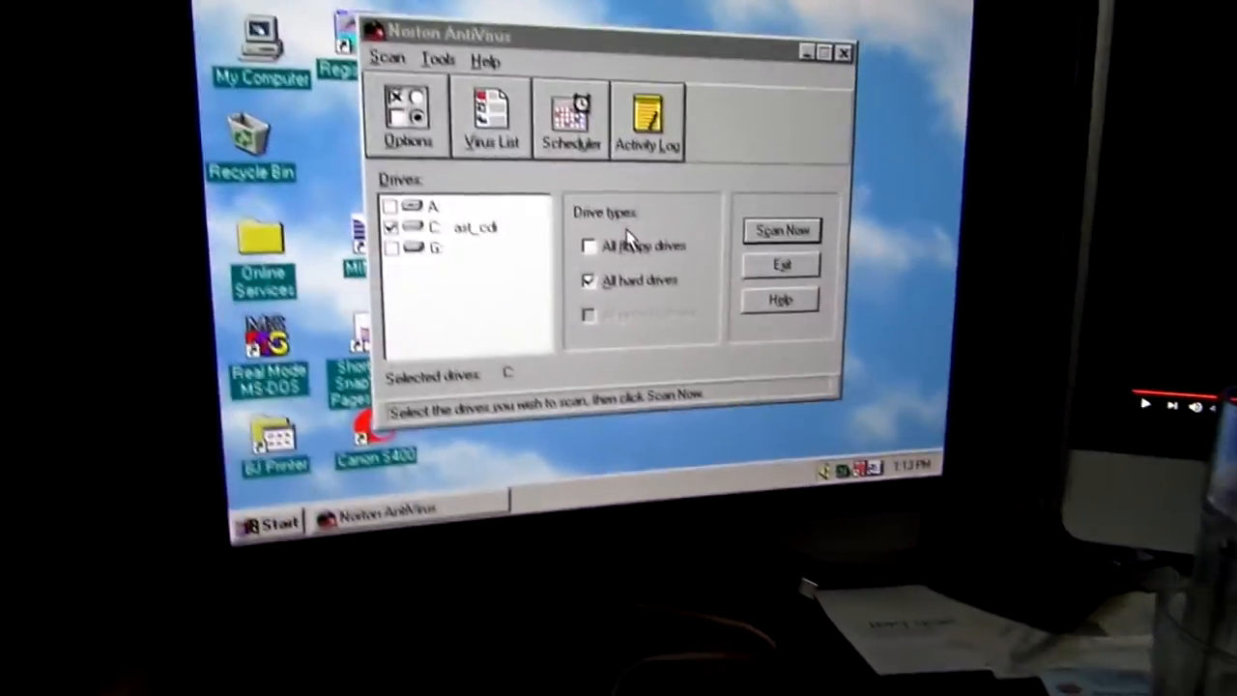
key(ctrl+Escape)
key(Up)
key(Up)
key(Up)
key(Up)
key(Up)
key(Up)
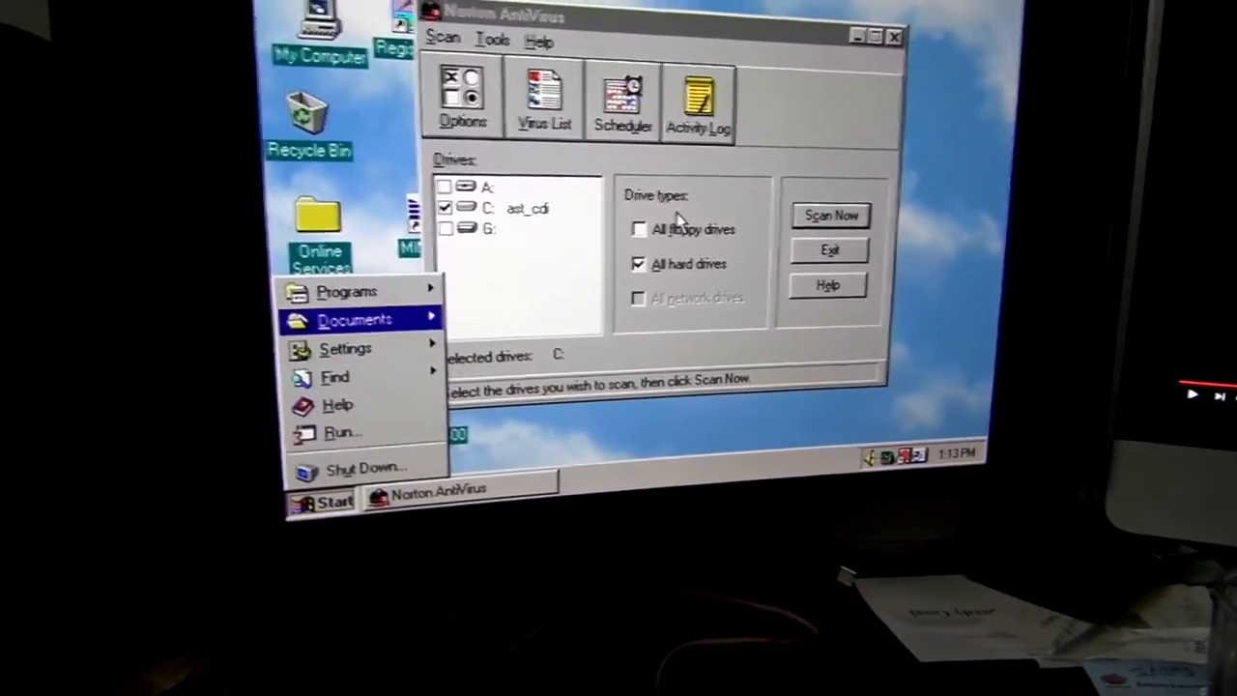
key(Up)
key(Right)
key(Down)
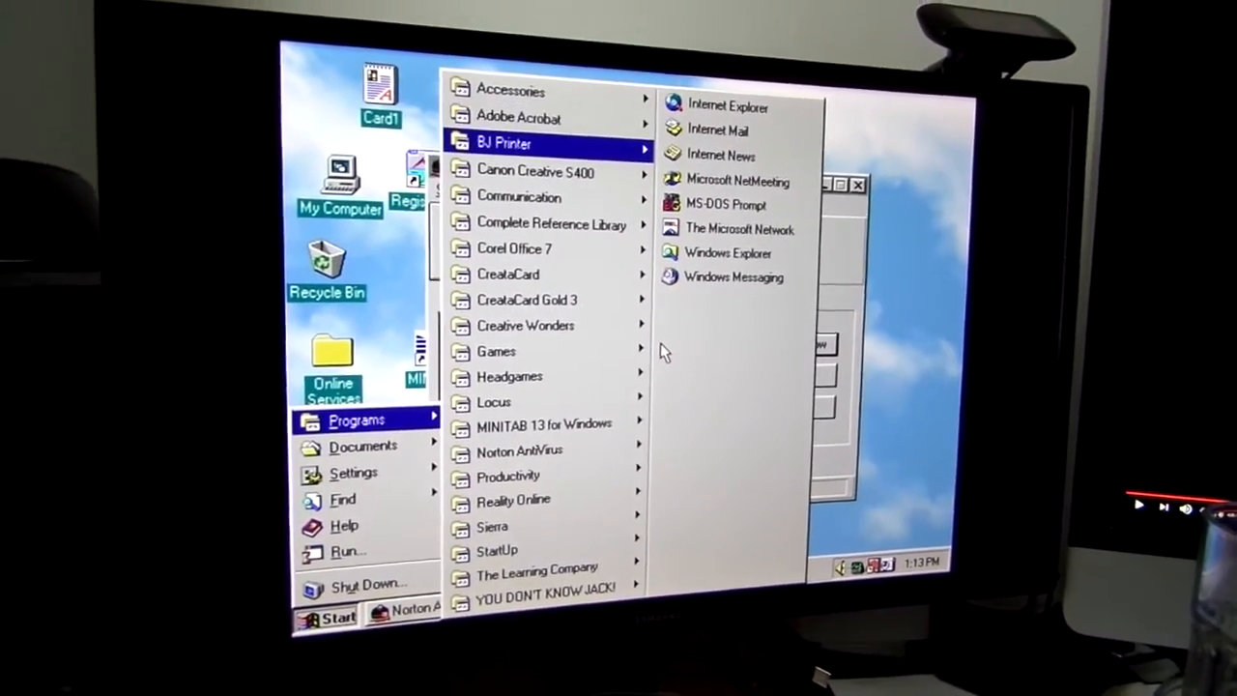
key(Right)
key(Left)
key(Down)
key(Down)
key(Right)
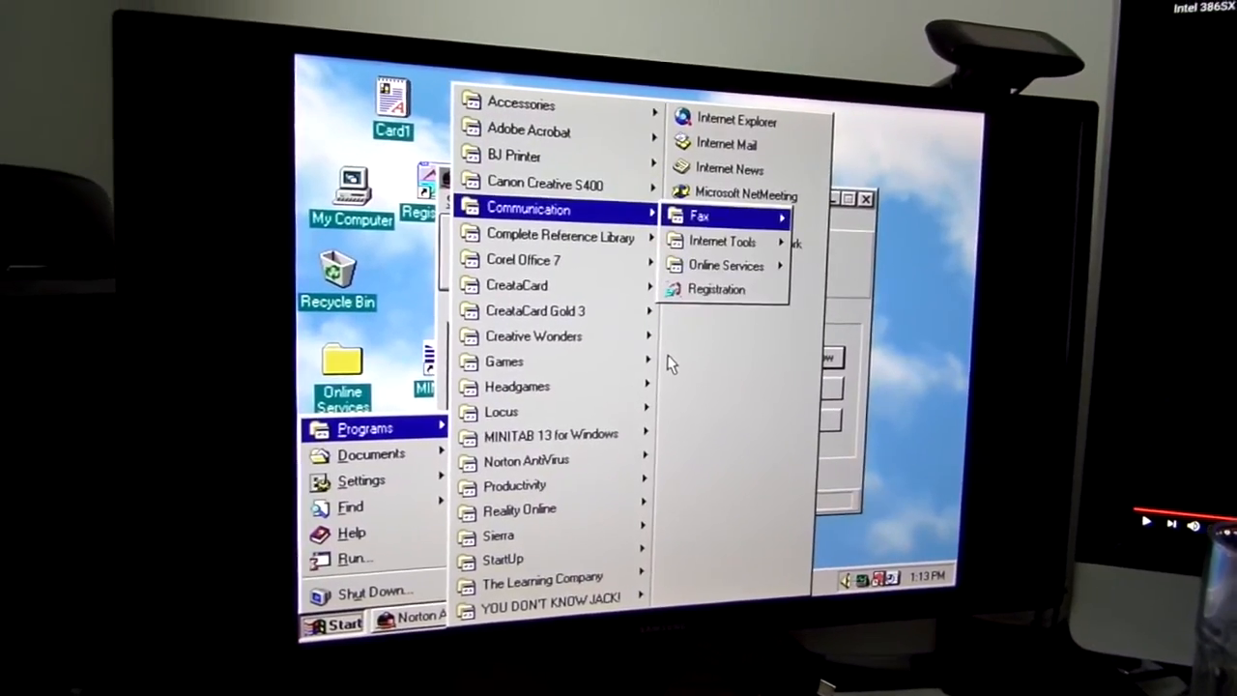
key(Left)
key(Left)
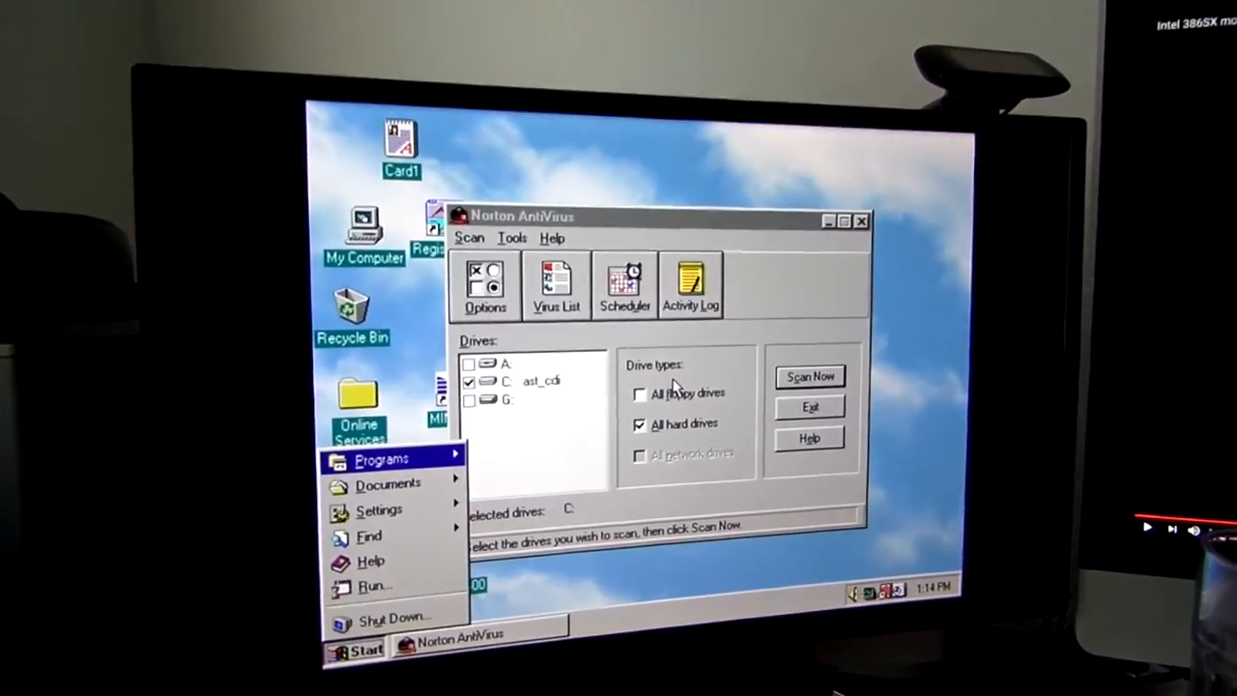
key(Escape)
key(ctrl+Escape)
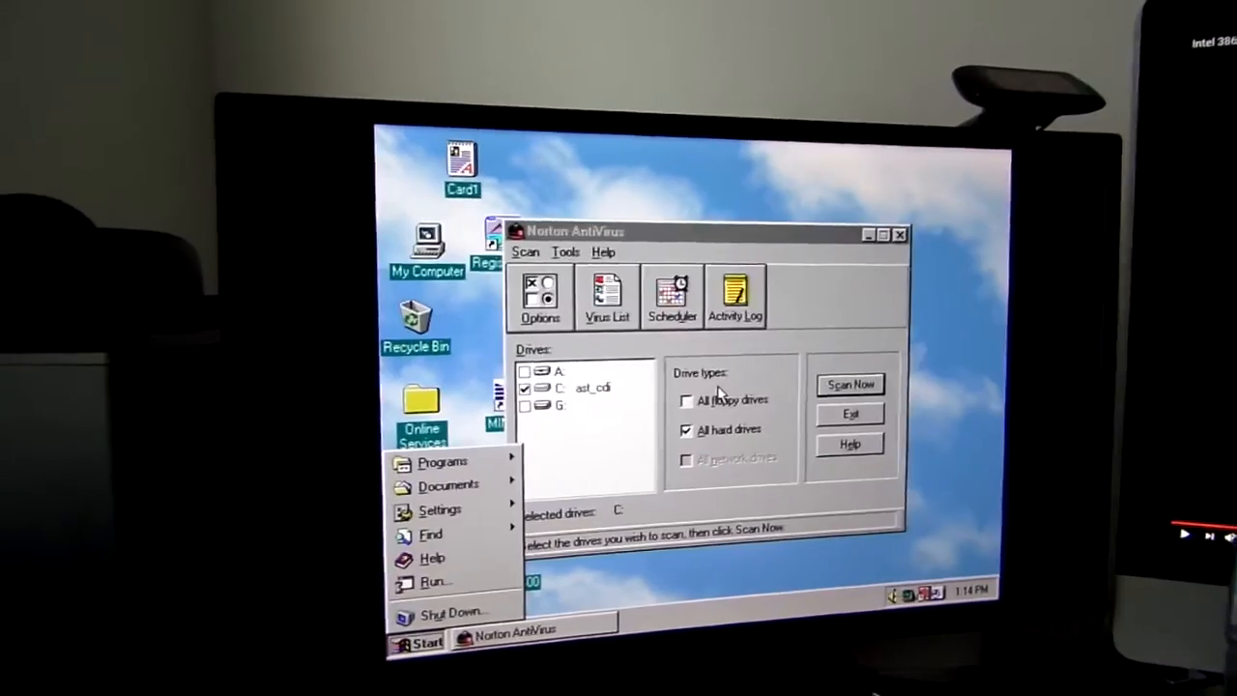
key(Escape)
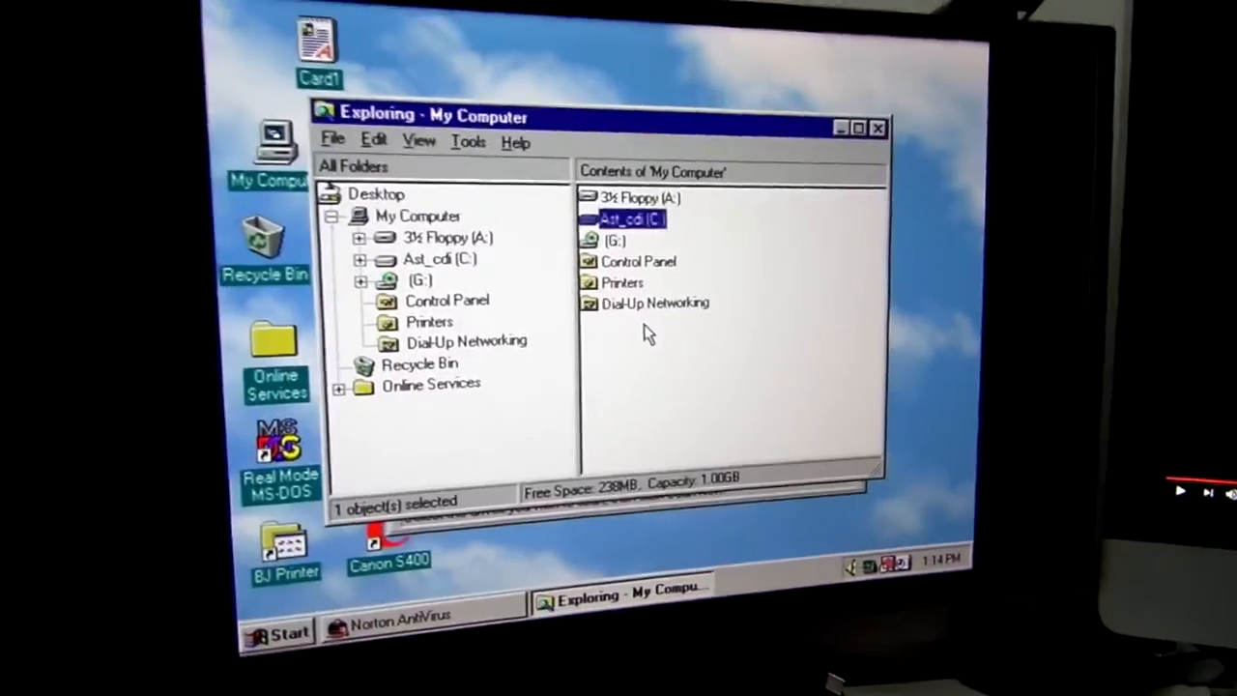
Step: Show System Properties for My Computer via its context menu in the Explorer tree
key(Tab)
key(shift+F10)
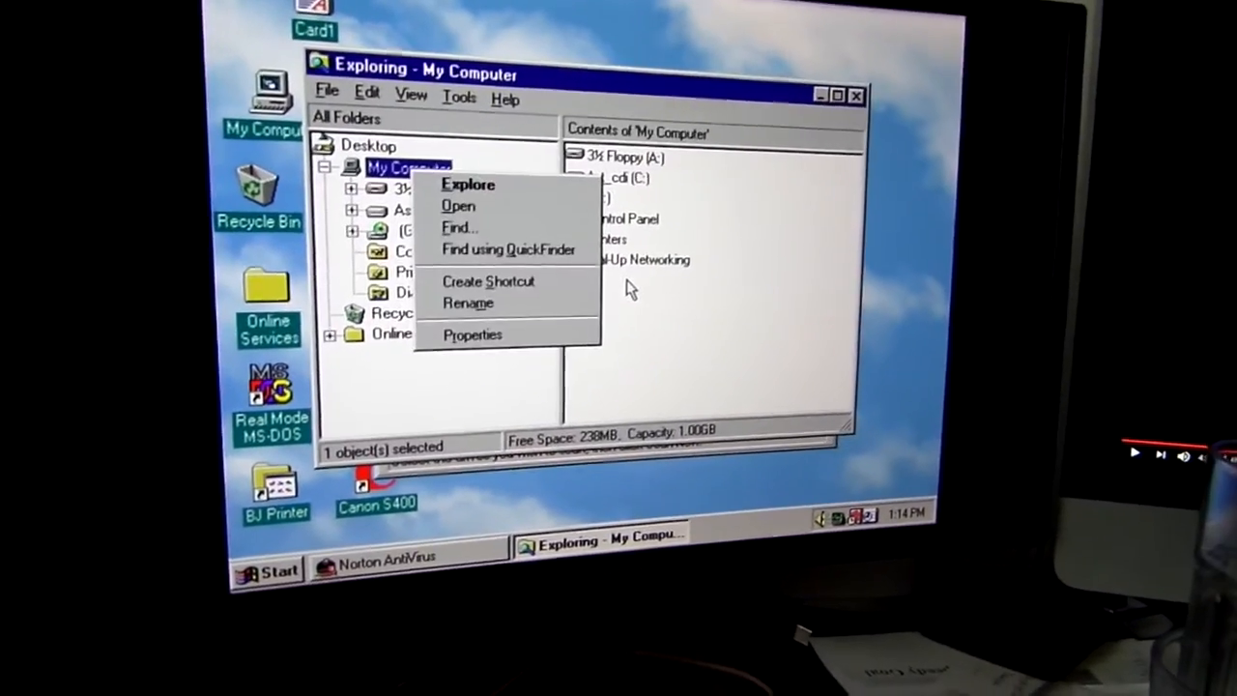
key(Up)
key(Return)
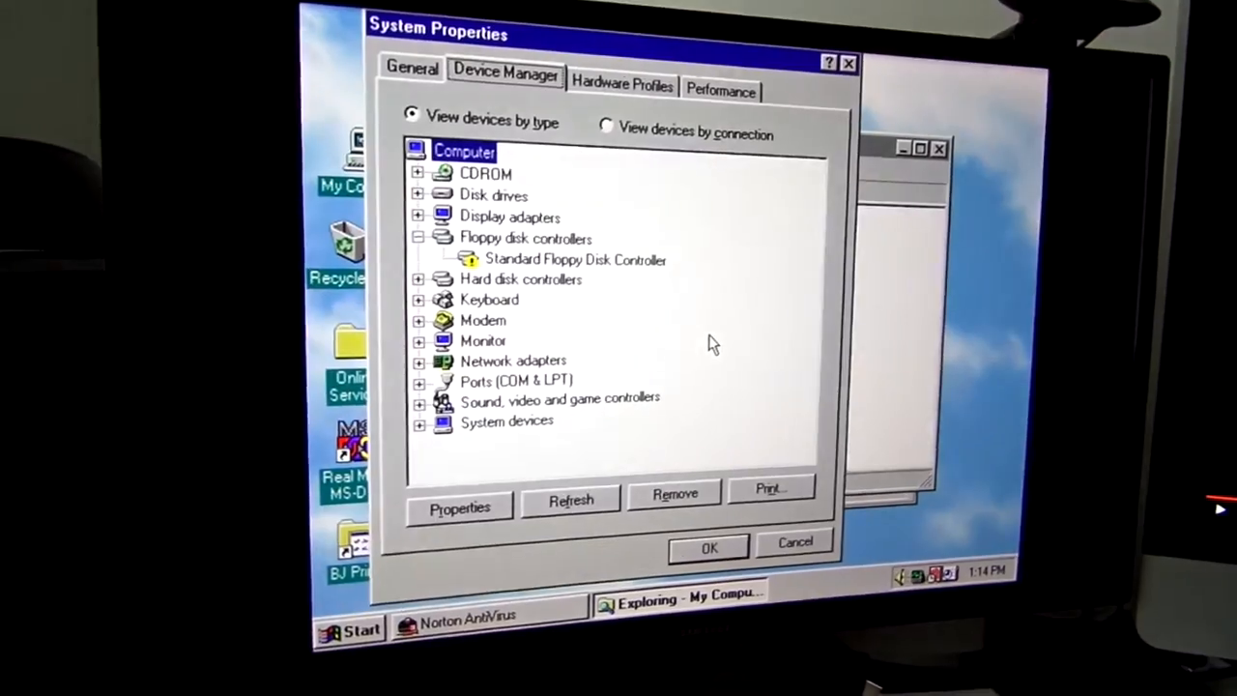
key(ctrl+shift+Tab)
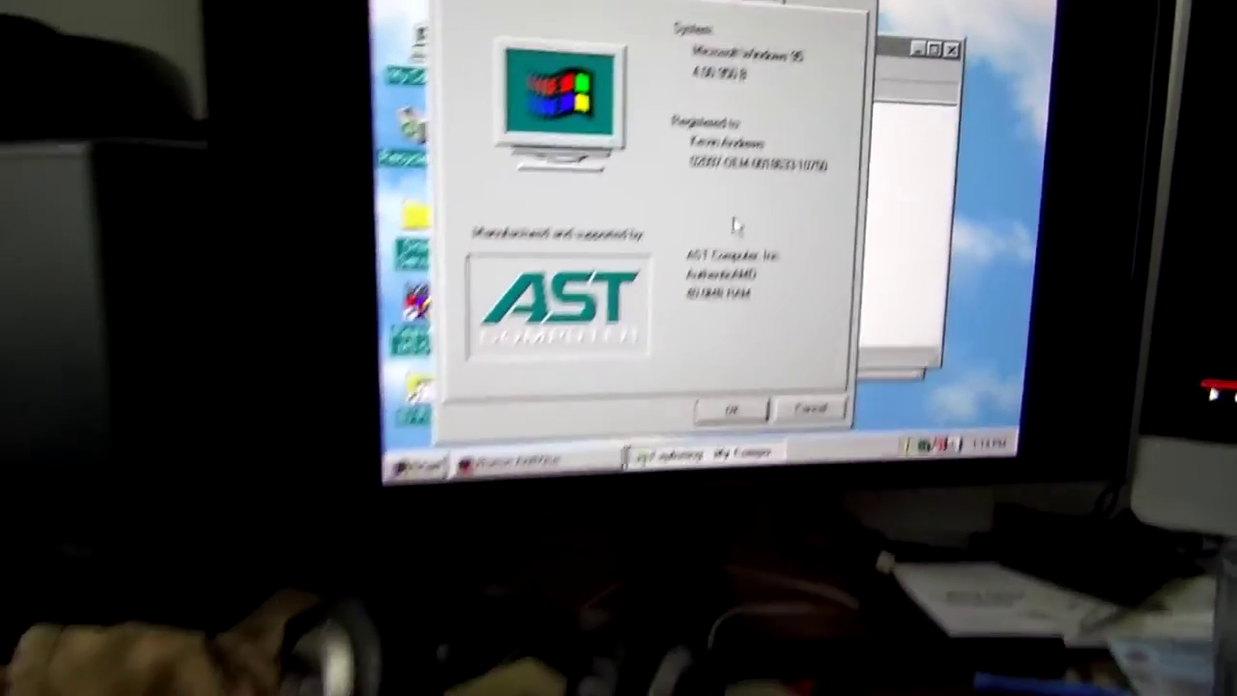
key(super)
Step: Choose Shut Down from the Start menu to bring up the shutdown confirmation
key(u)
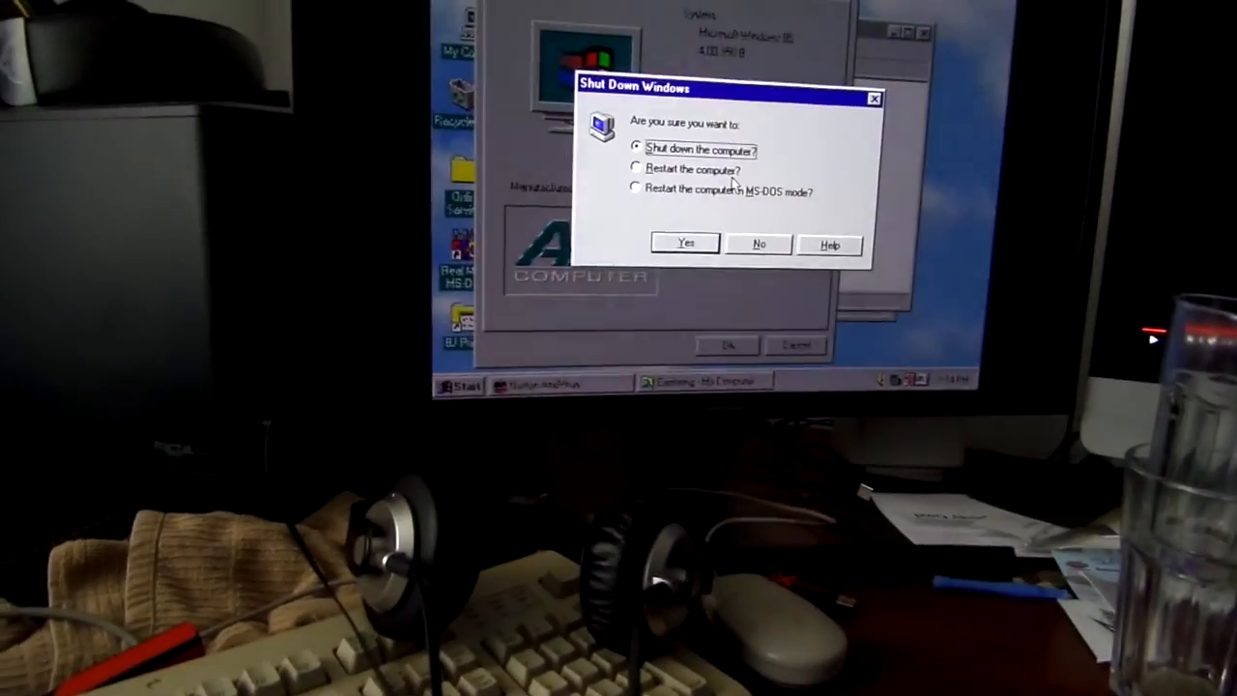